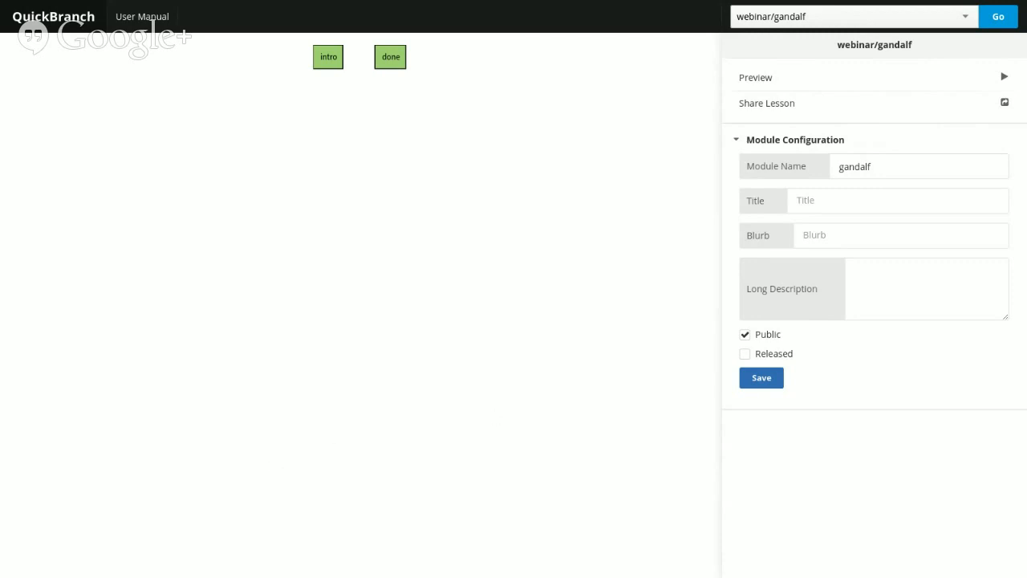
Step: Add outline branches named odd and even to the intro page and save its page configuration
click(328, 63)
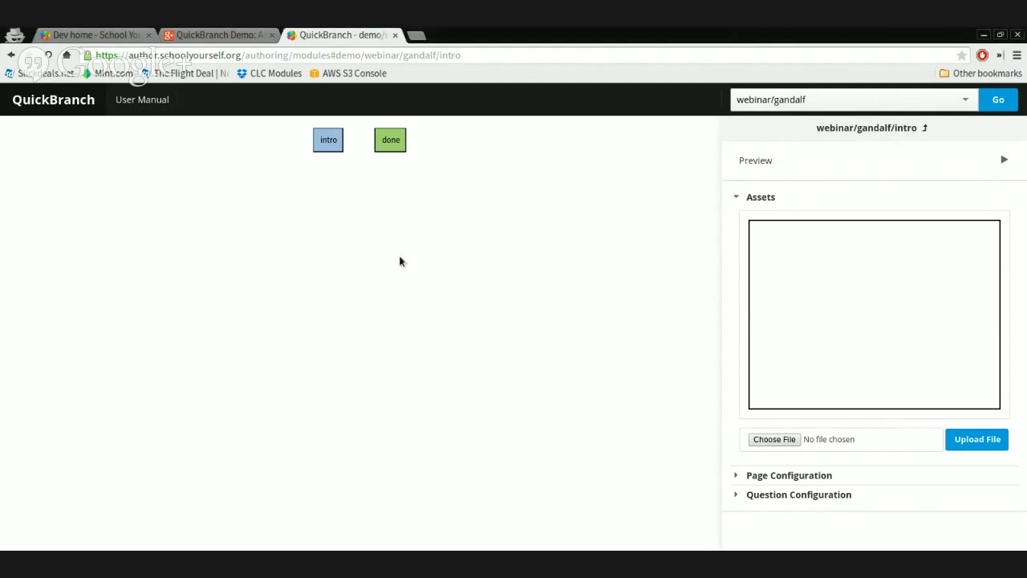
key(F11)
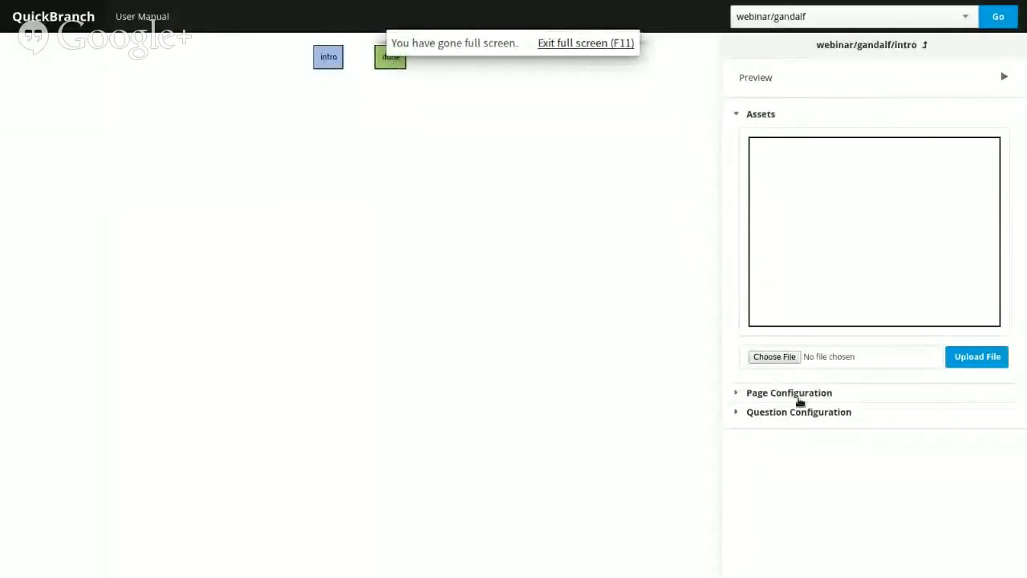
click(797, 396)
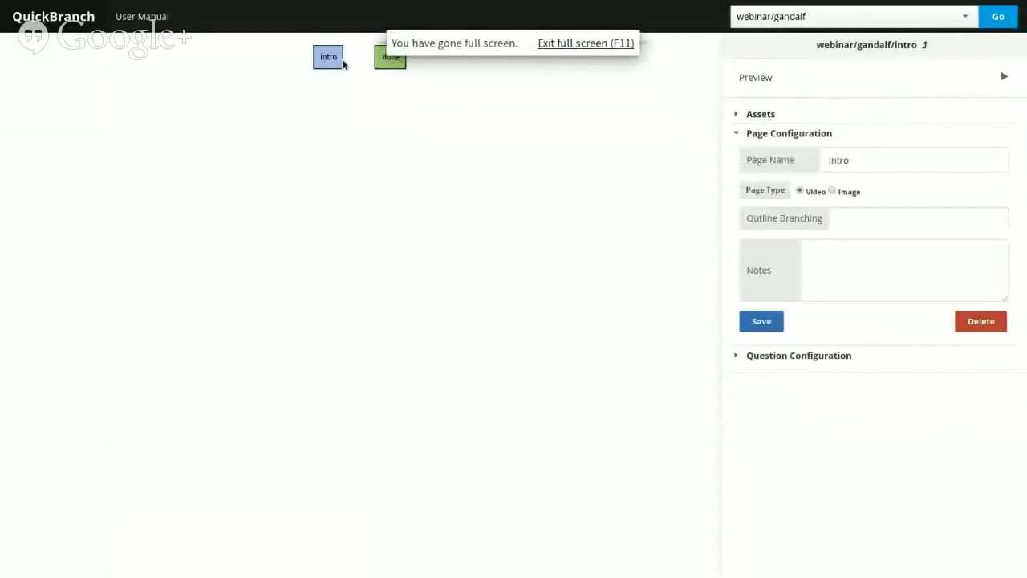
click(870, 224)
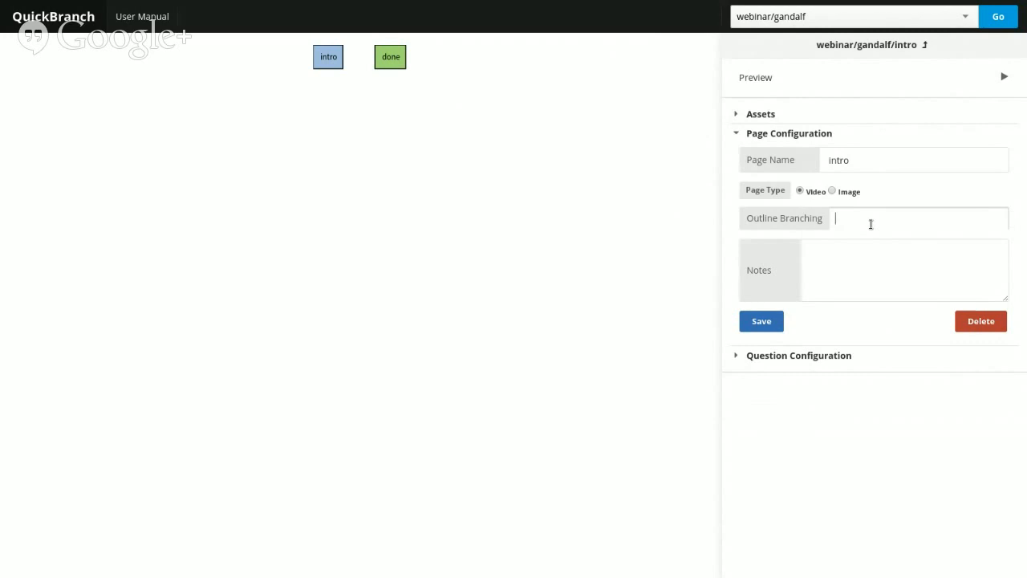
text(odd)
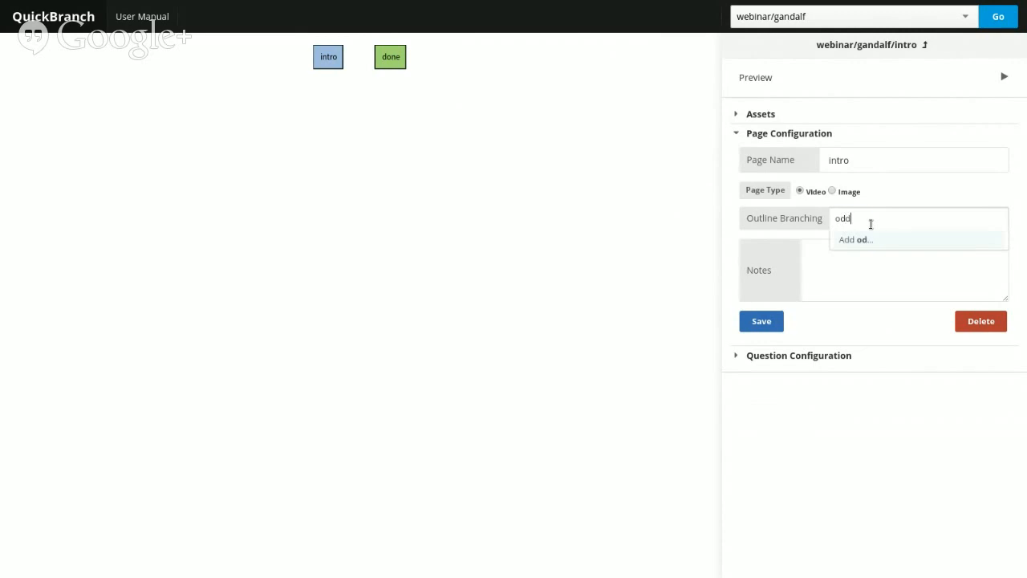
key(Return)
text(even)
key(Return)
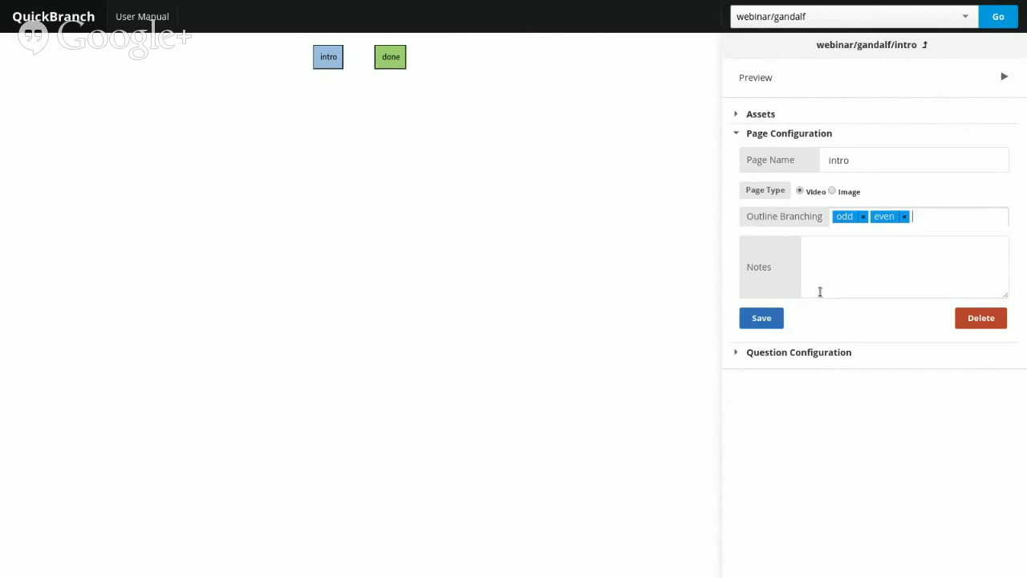
click(777, 319)
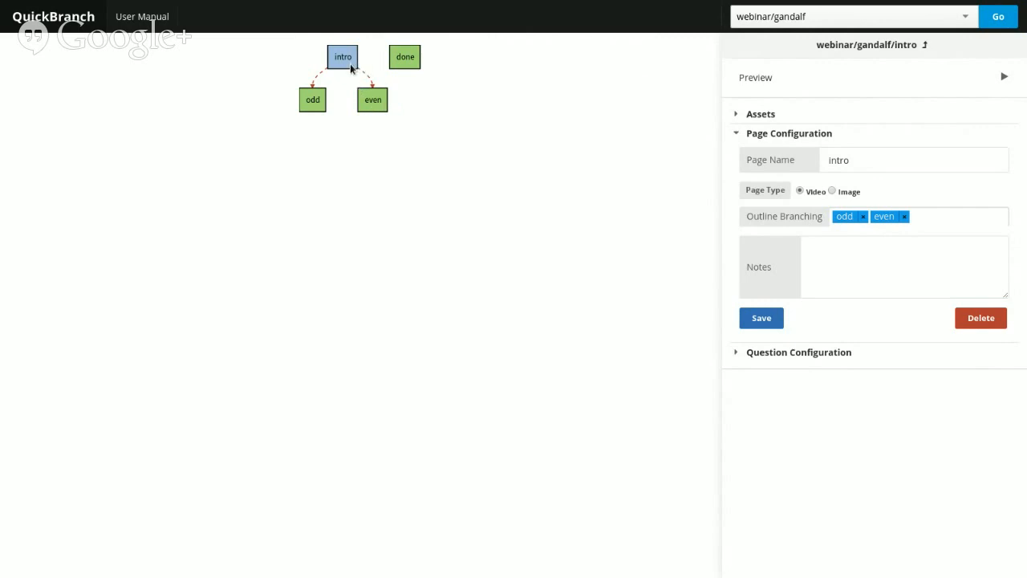
Step: Add an outline branch named word to the odd page and save its configuration
click(318, 103)
click(873, 223)
text(word)
key(Return)
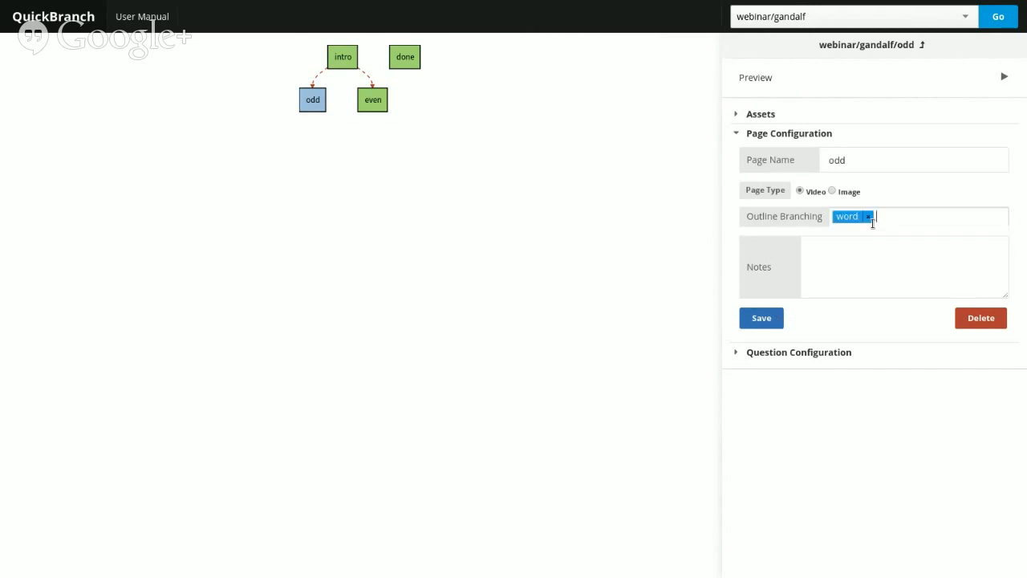
click(768, 327)
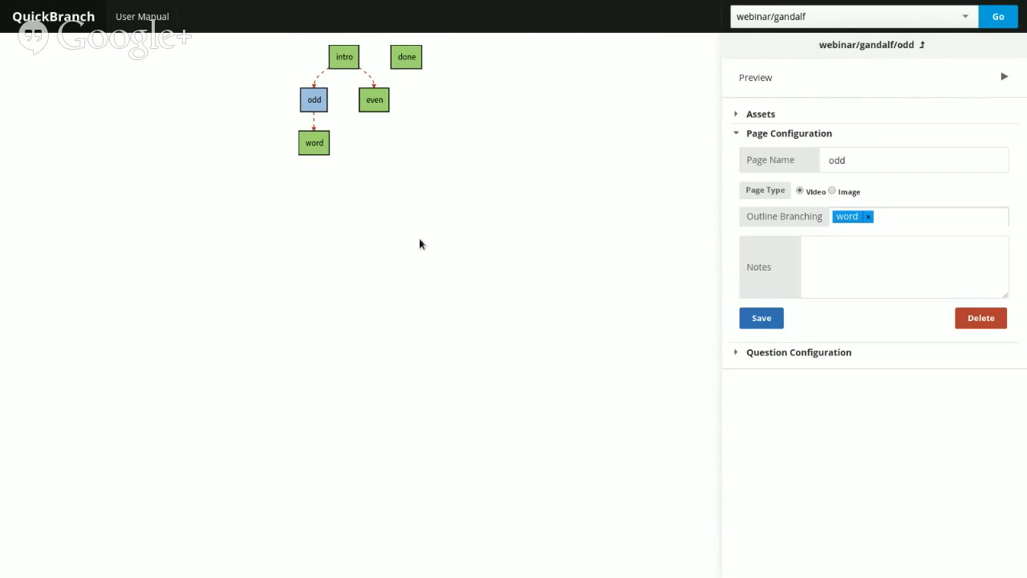
Step: Connect the even page to the word page through its outline branching and save
click(381, 108)
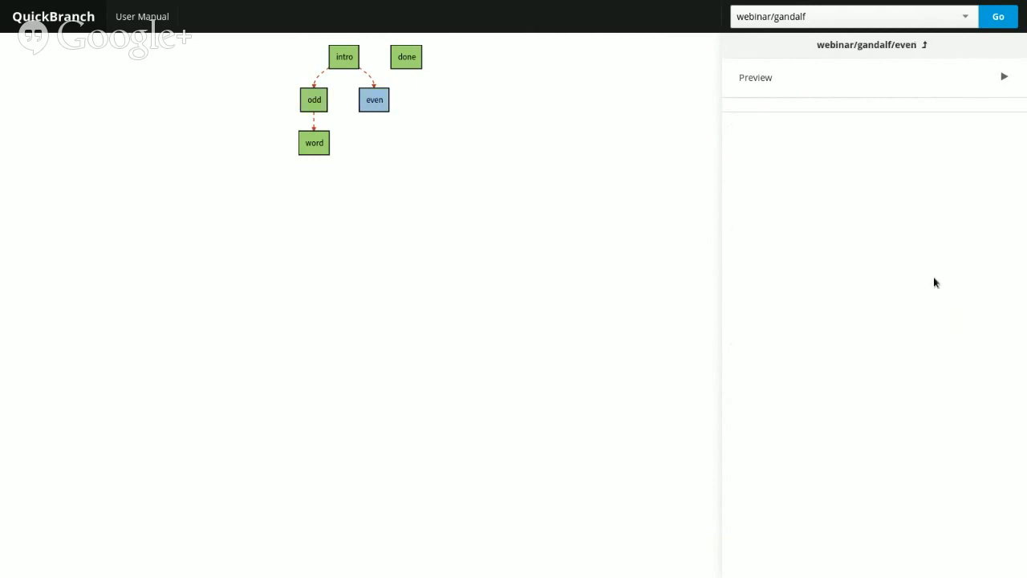
click(872, 217)
text(word)
key(Return)
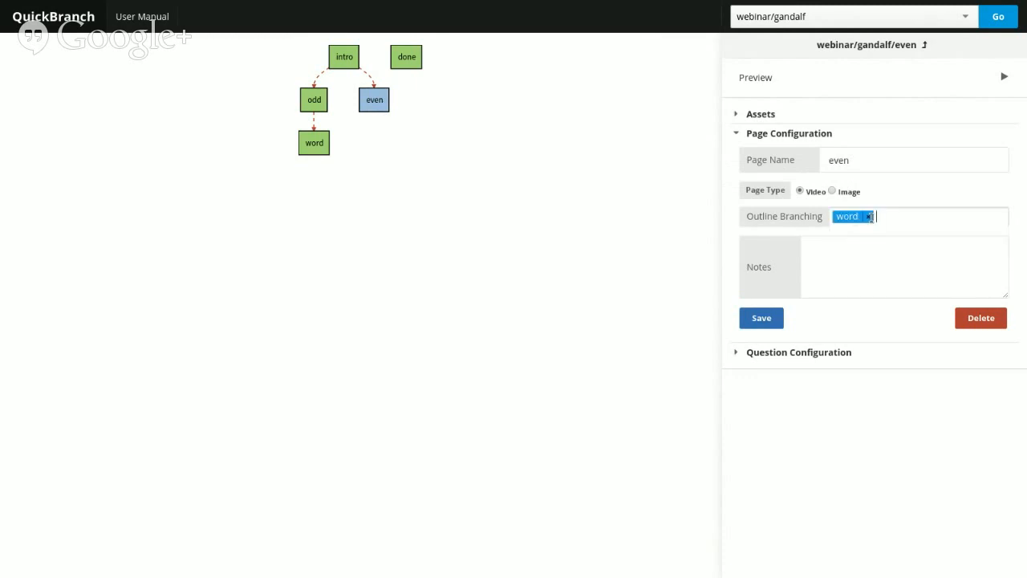
click(761, 317)
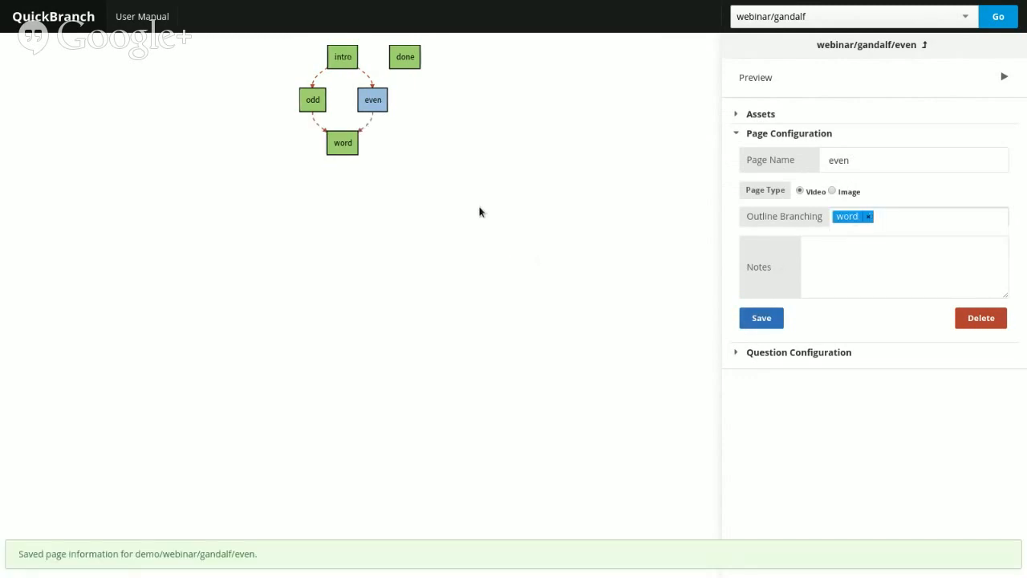
Step: Set the word page's outline branching to done and save the page
click(344, 143)
click(899, 223)
text(done)
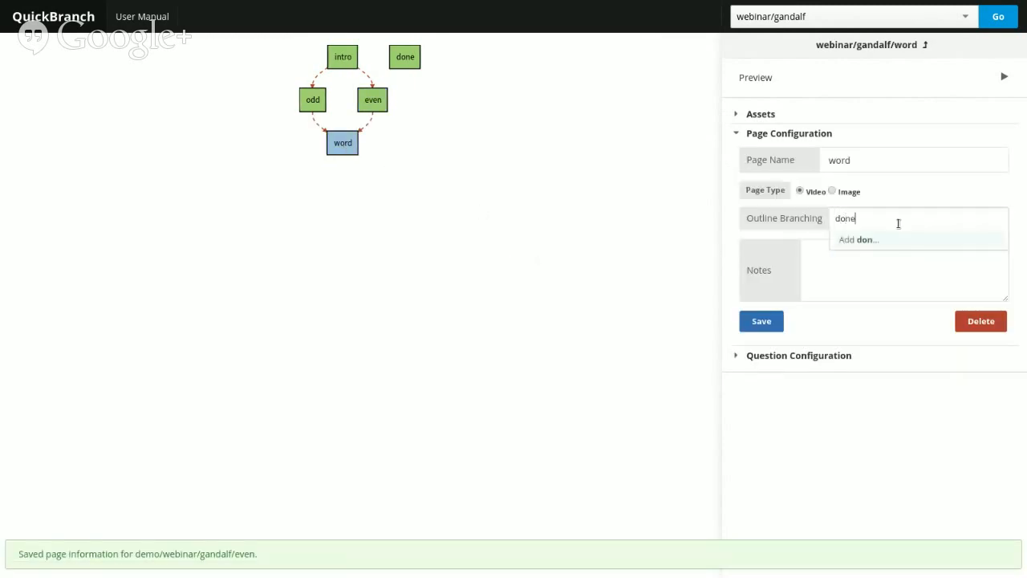
key(Return)
click(757, 319)
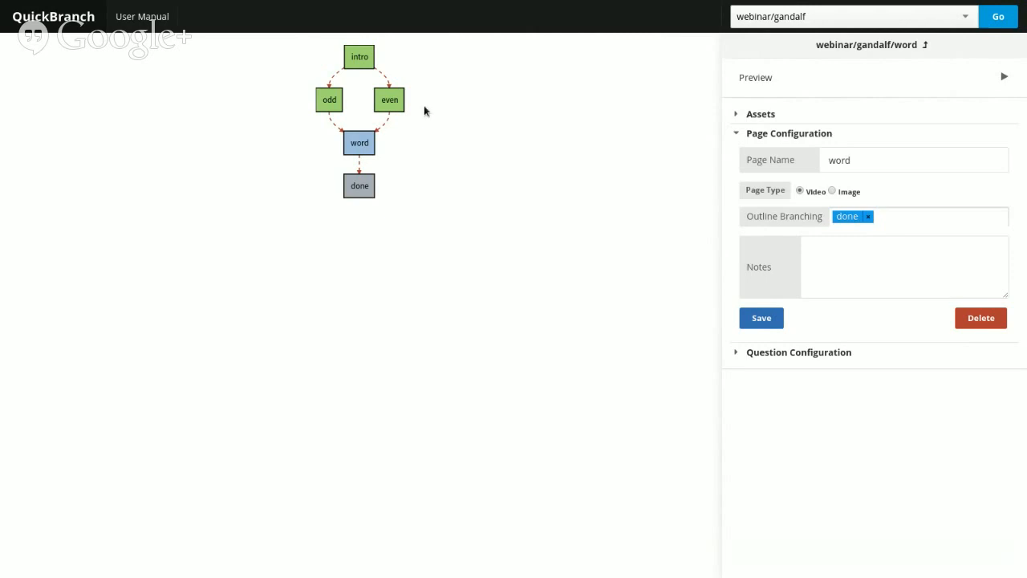
Step: Save the note "This is the intro page, it branches to odd and even." on the intro page
click(362, 56)
click(840, 273)
text(This is the intro page)
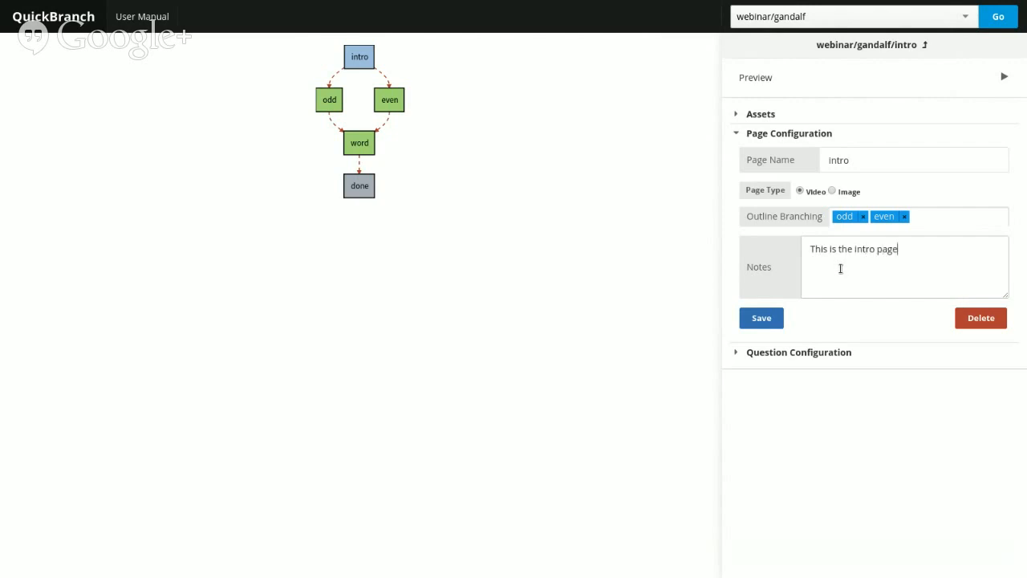
text(, it branches to odd and even.)
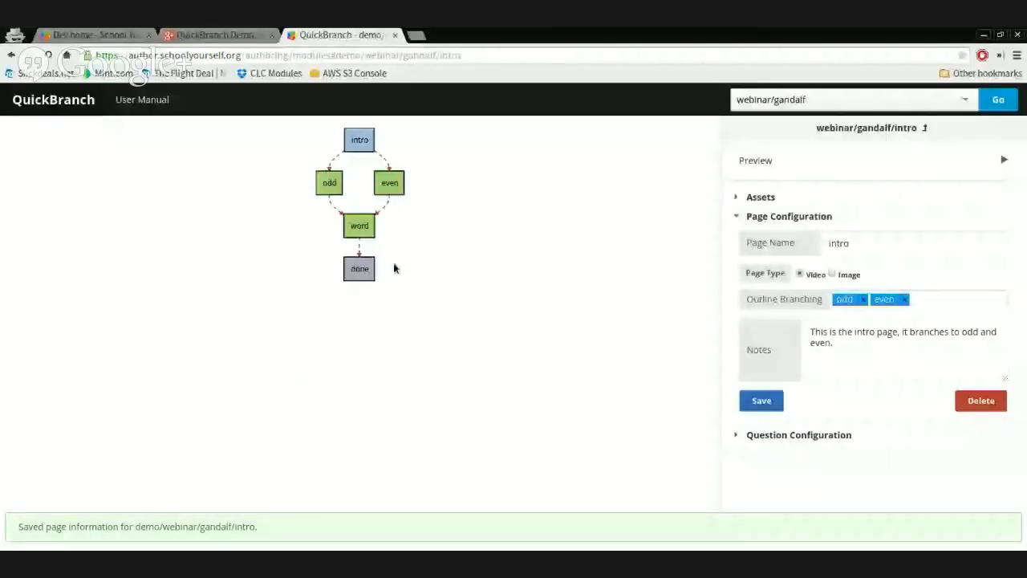
key(F11)
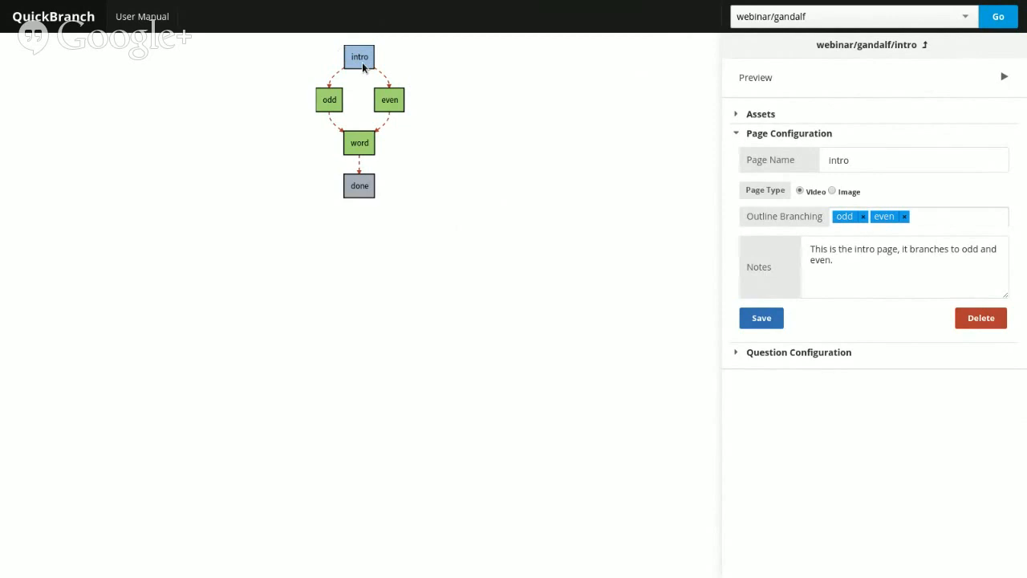
Step: Choose the asset file for the intro page and upload it
click(760, 115)
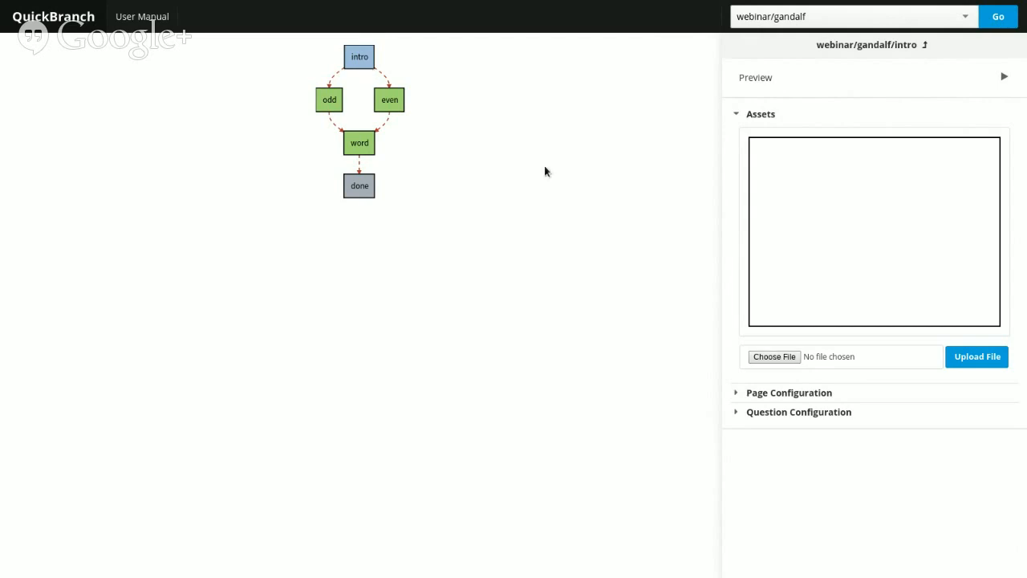
click(774, 358)
click(764, 510)
click(973, 357)
Step: Upload odd.mp4 as the asset of the odd page
click(336, 99)
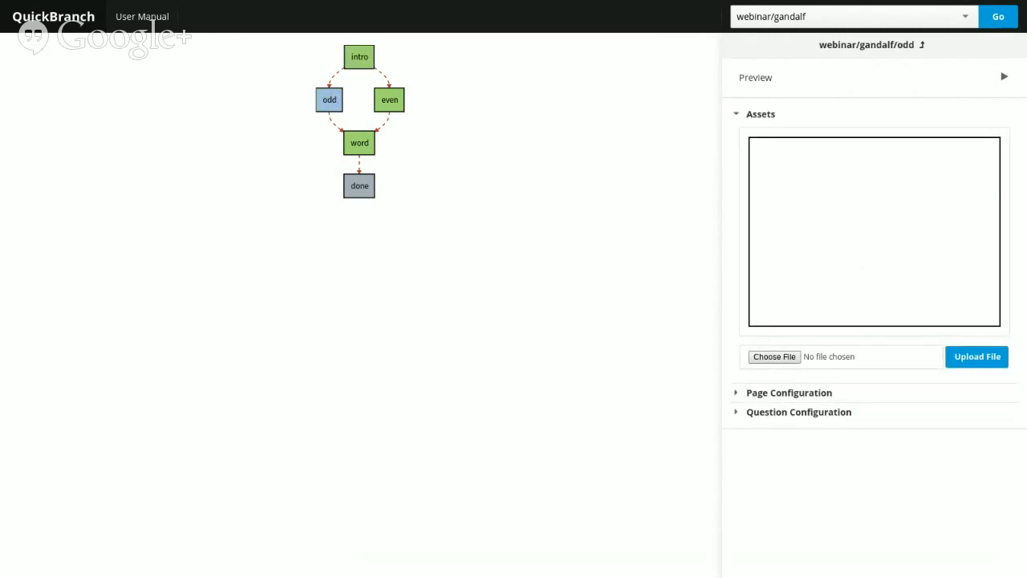
double_click(383, 192)
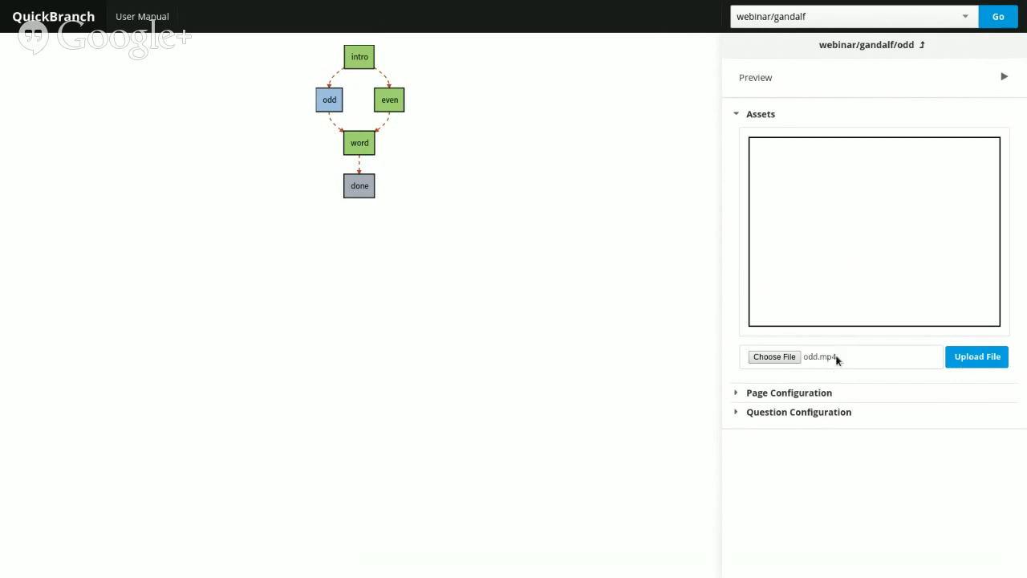
click(968, 361)
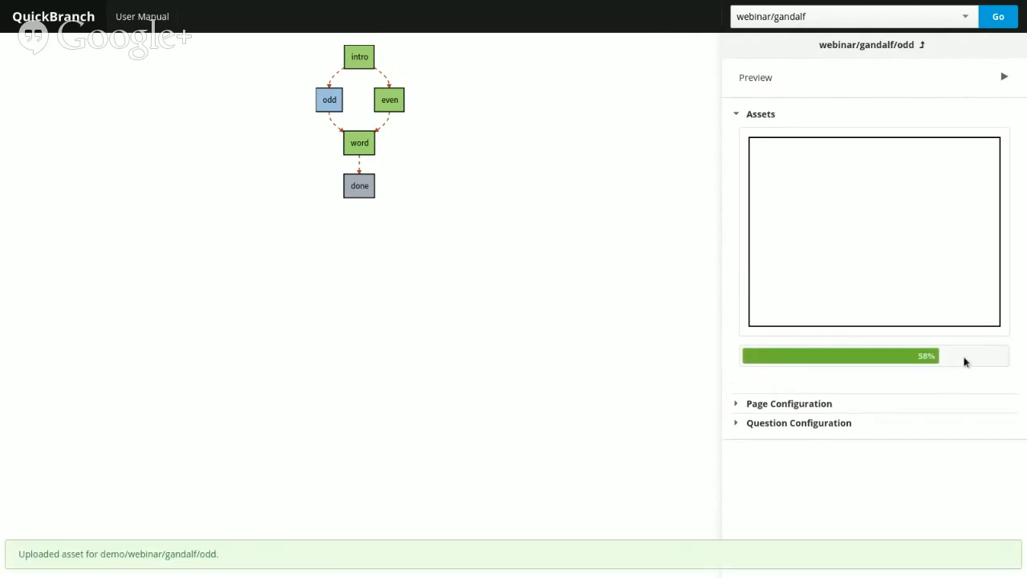
Step: Upload even.mp4 as the asset of the even page
click(384, 113)
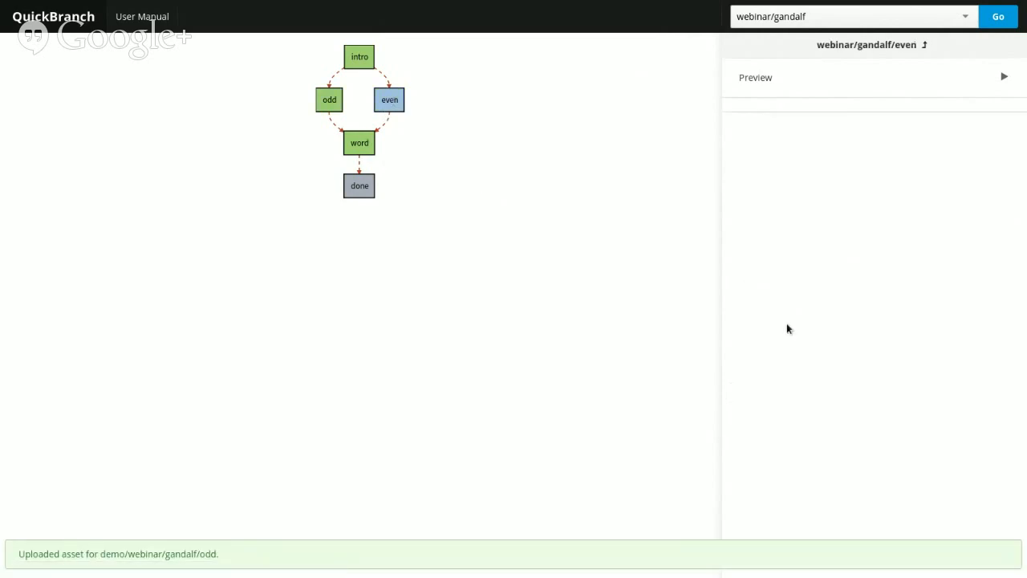
click(775, 358)
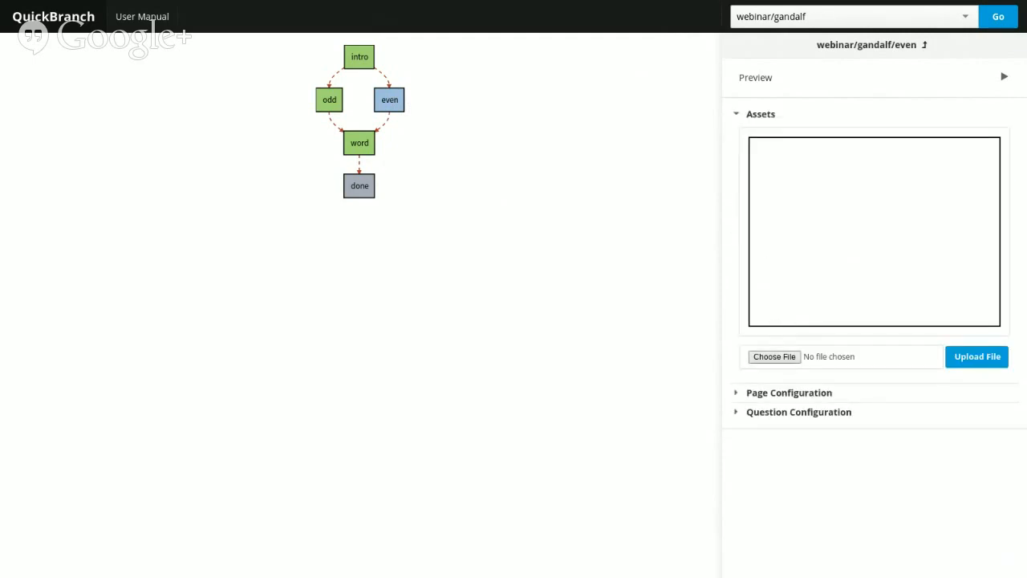
click(795, 486)
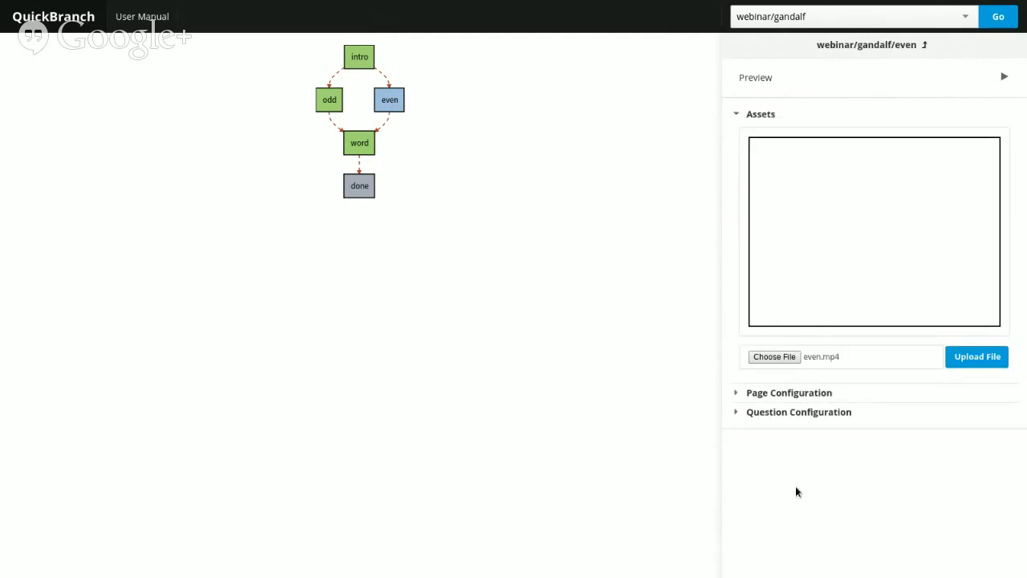
click(985, 356)
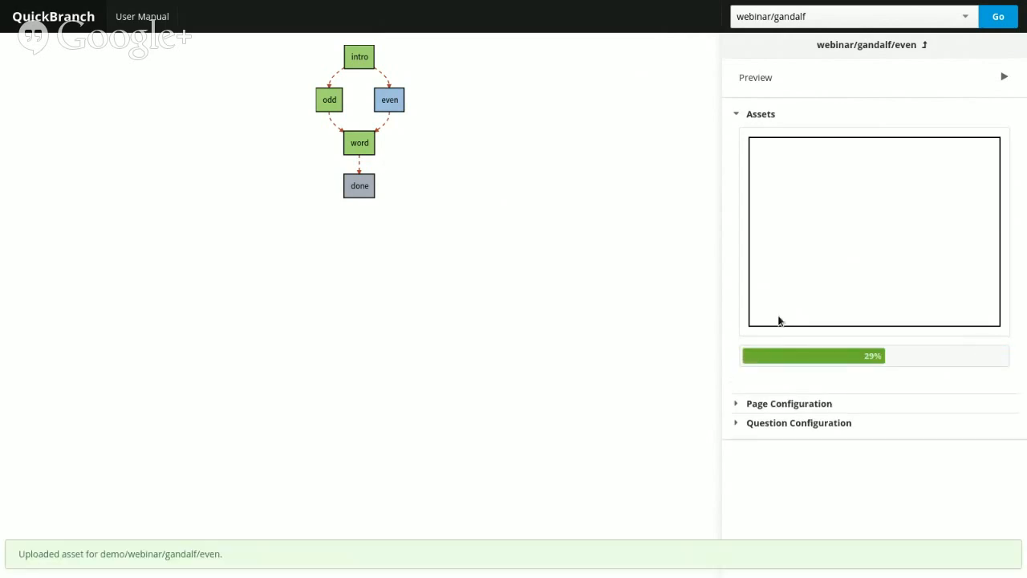
Step: Choose the asset file for the word page and upload it
click(361, 143)
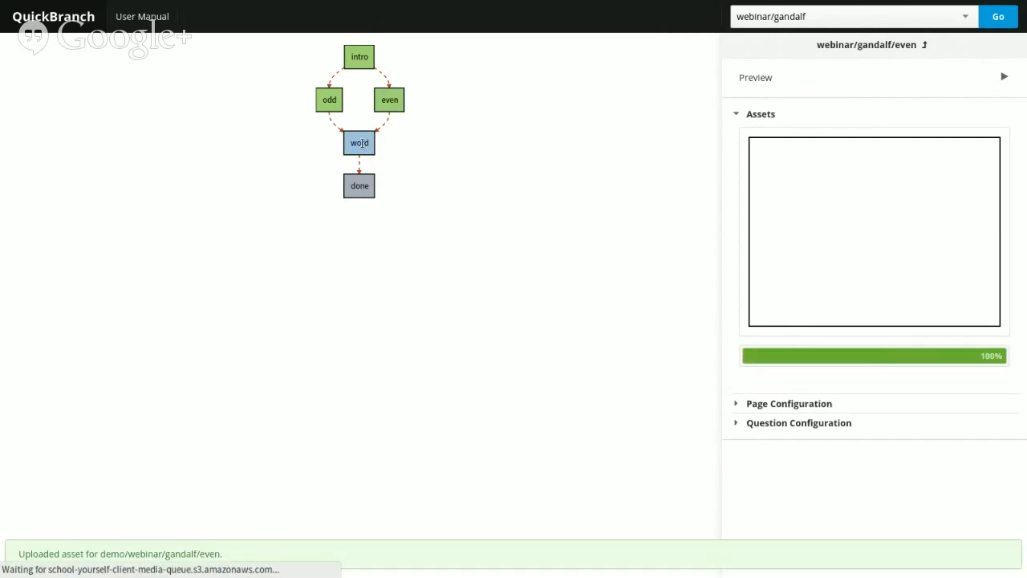
click(783, 358)
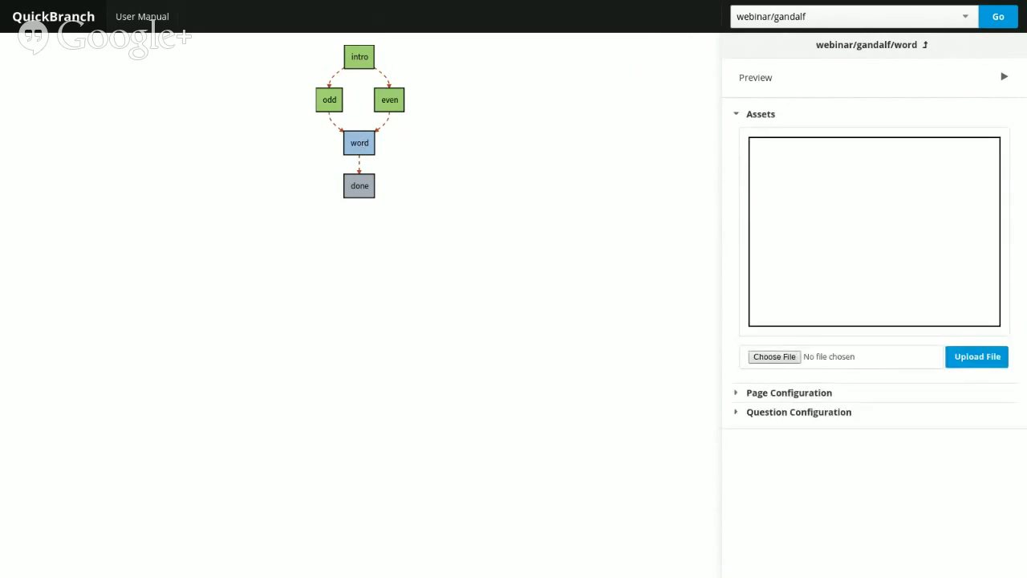
click(938, 445)
click(980, 358)
Step: Begin the intro page's question text with "Which numbers" in its question configuration
click(360, 59)
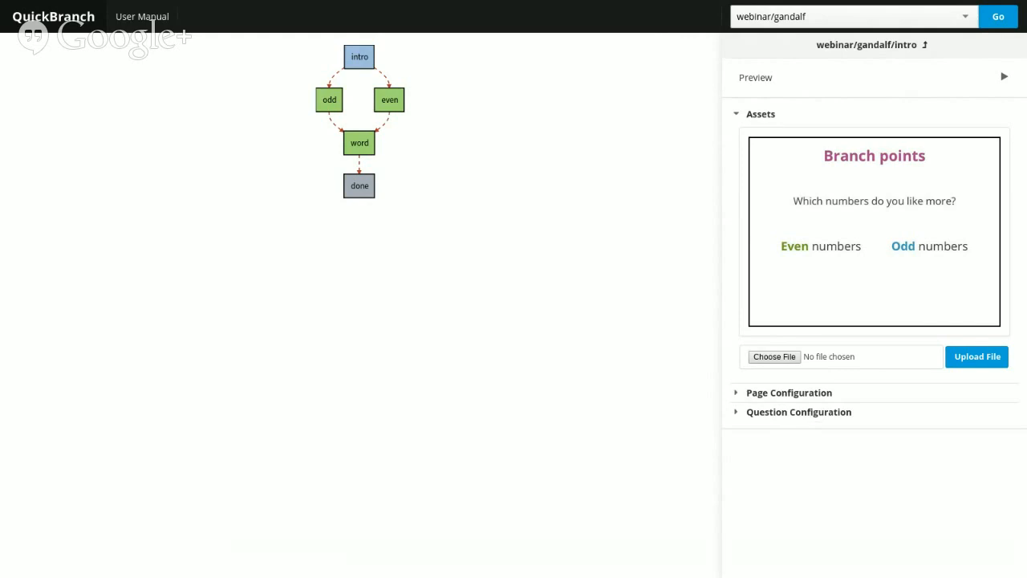
click(797, 413)
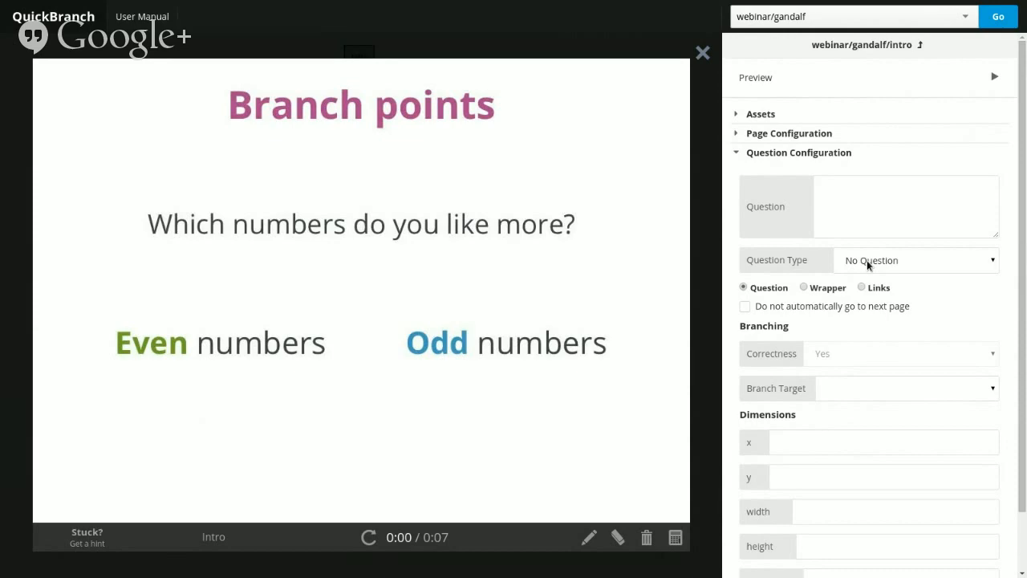
click(859, 223)
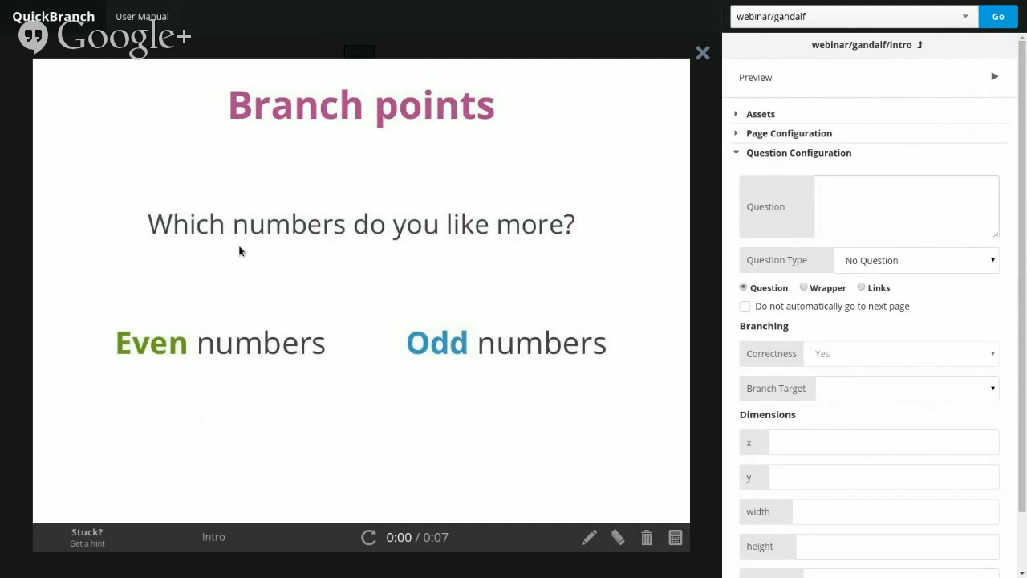
text(Wh)
key(BackSpace)
key(BackSpace)
text(What)
key(BackSpace)
key(BackSpace)
key(BackSpace)
key(BackSpace)
text(Which numbers)
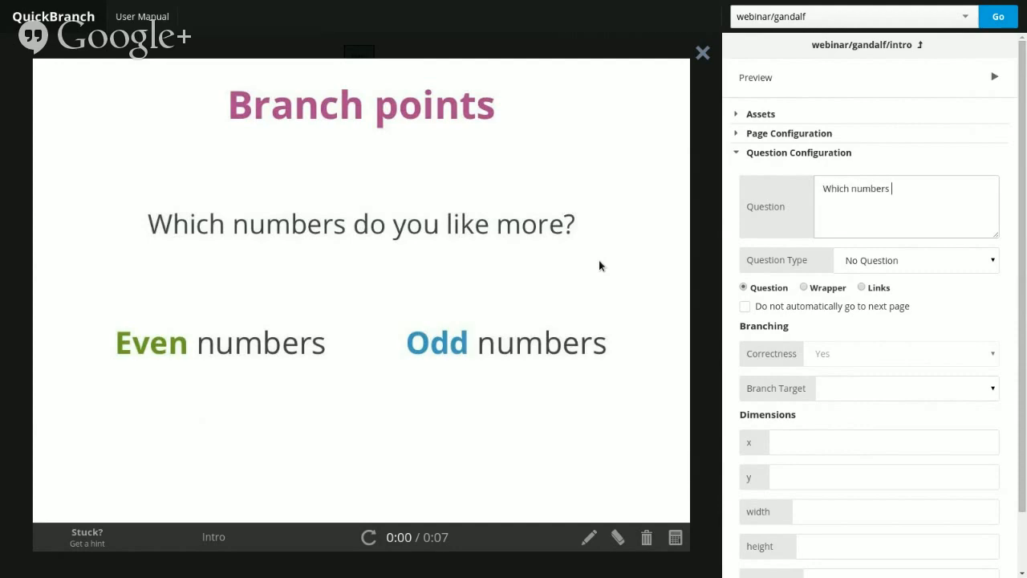
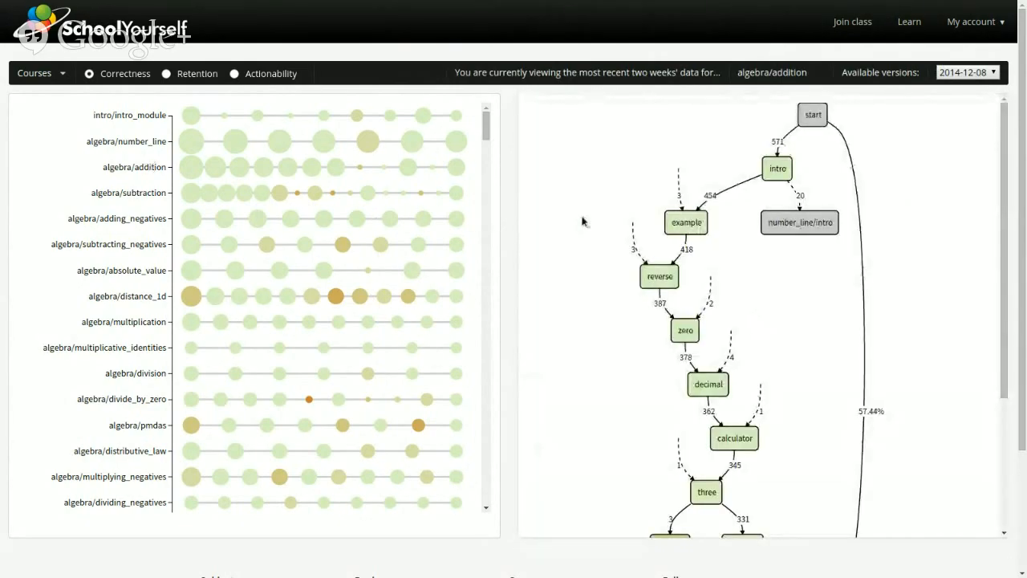
Step: Examine the page flow graph of the algebra/addition module in the School Yourself analytics view
scroll(601, 218, down, 3)
scroll(599, 213, down, 2)
scroll(600, 213, up, 9)
scroll(613, 227, down, 1)
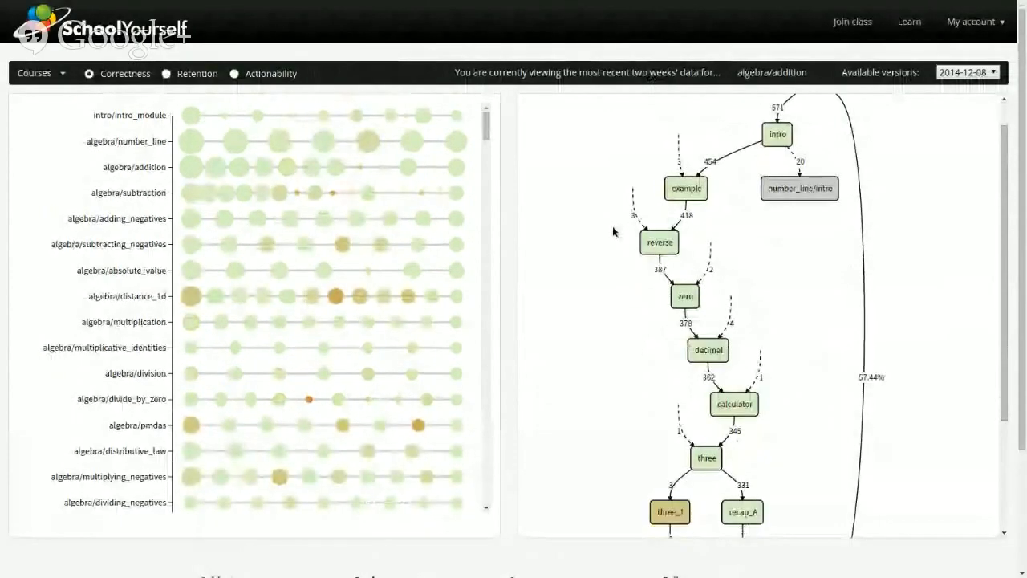
scroll(613, 232, down, 1)
scroll(613, 232, up, 1)
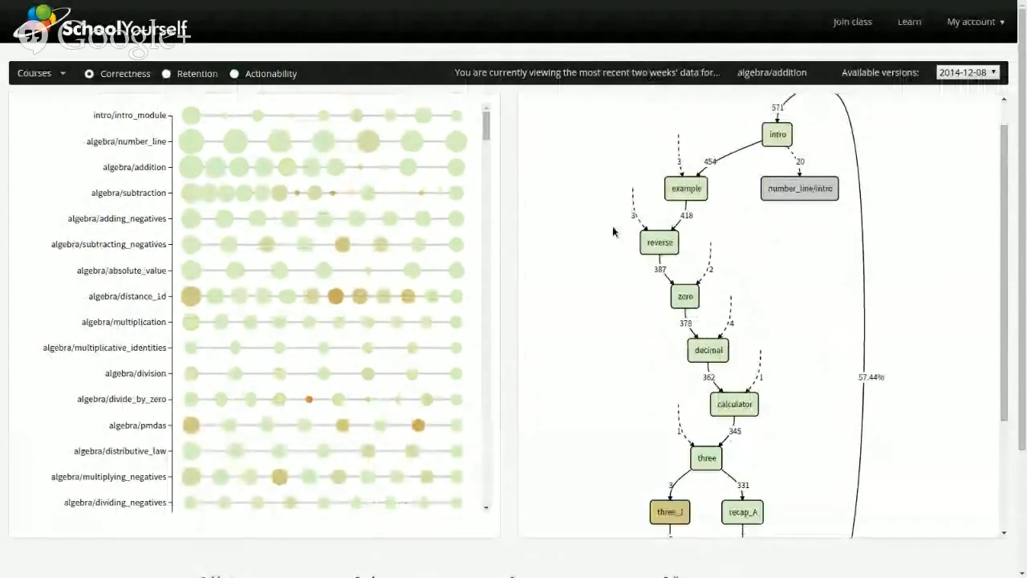
scroll(613, 232, up, 1)
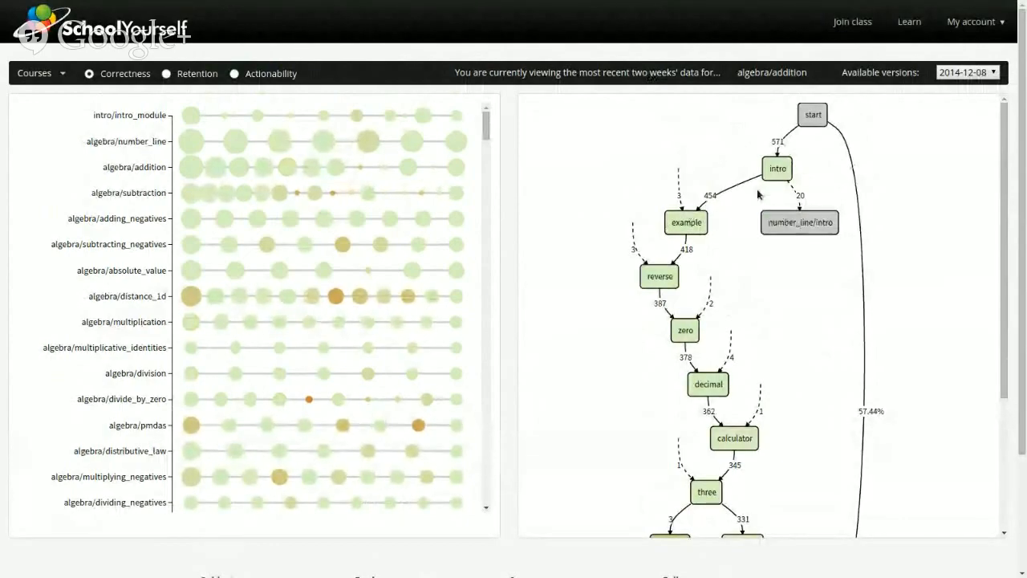
Step: Review the most frequent correct and wrong answers of the algebra/addition intro page and the algebra/dividing_fractions use_one page
click(777, 167)
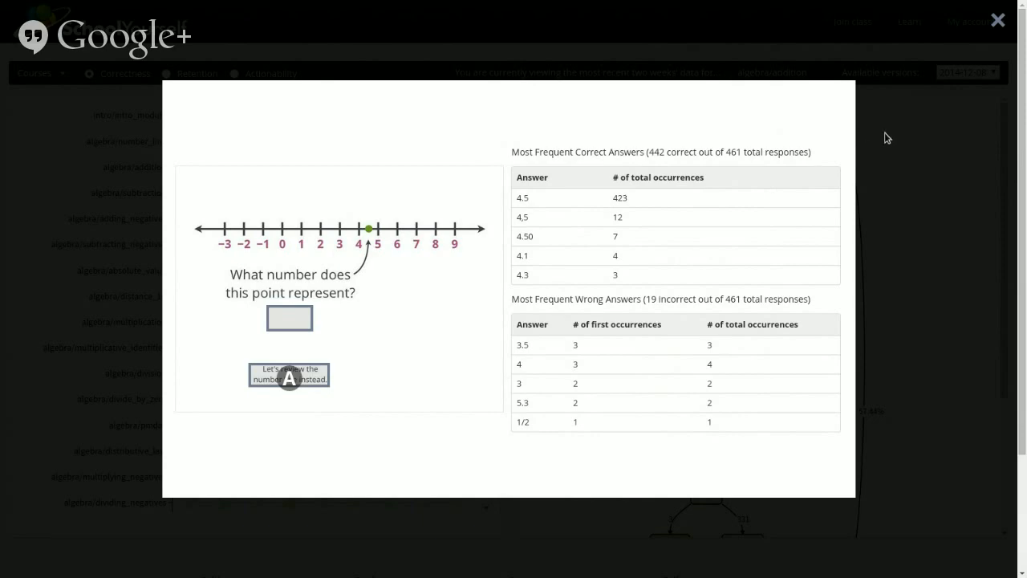
click(1000, 28)
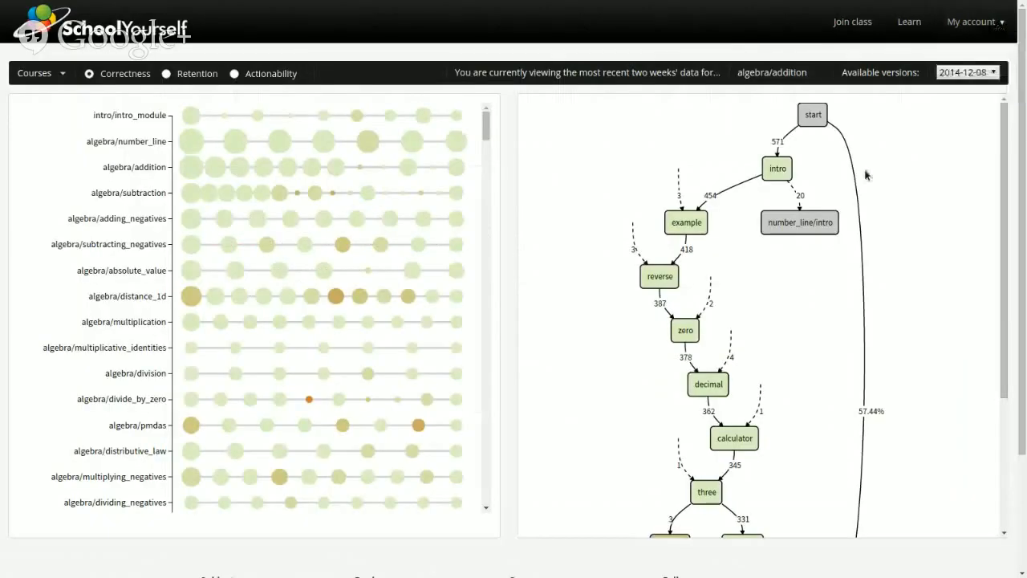
scroll(340, 275, down, 5)
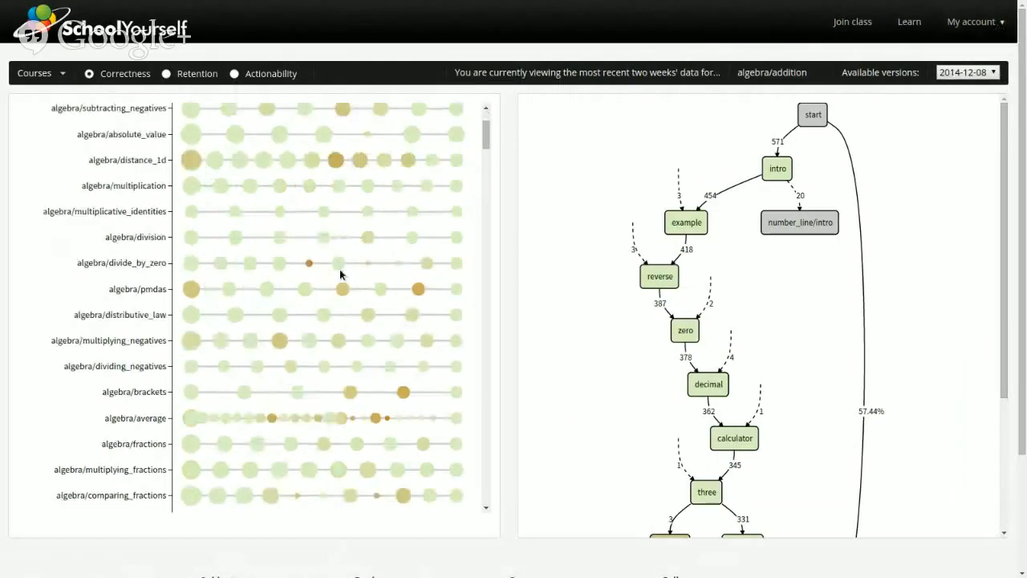
mouse_move(380, 268)
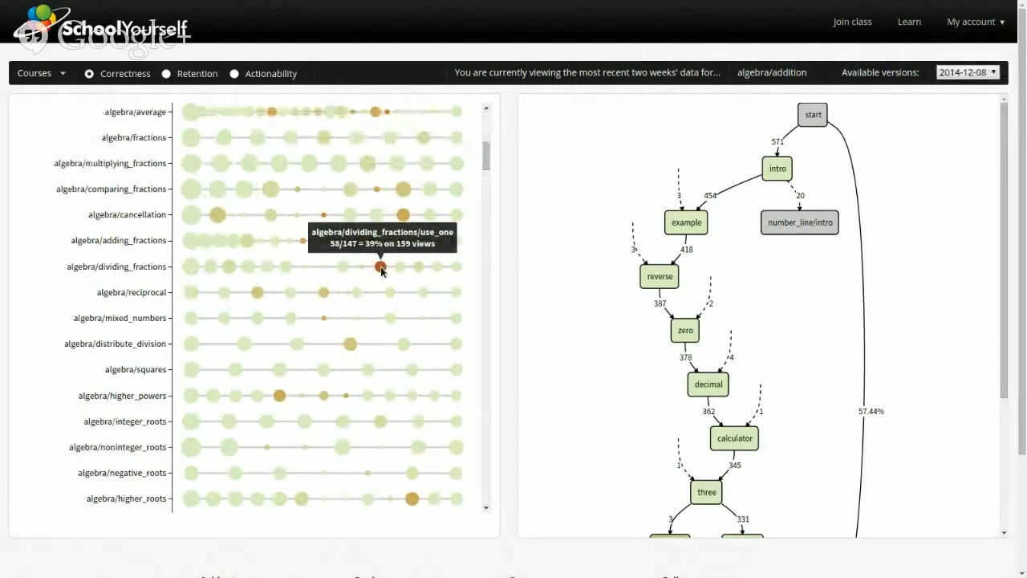
click(380, 268)
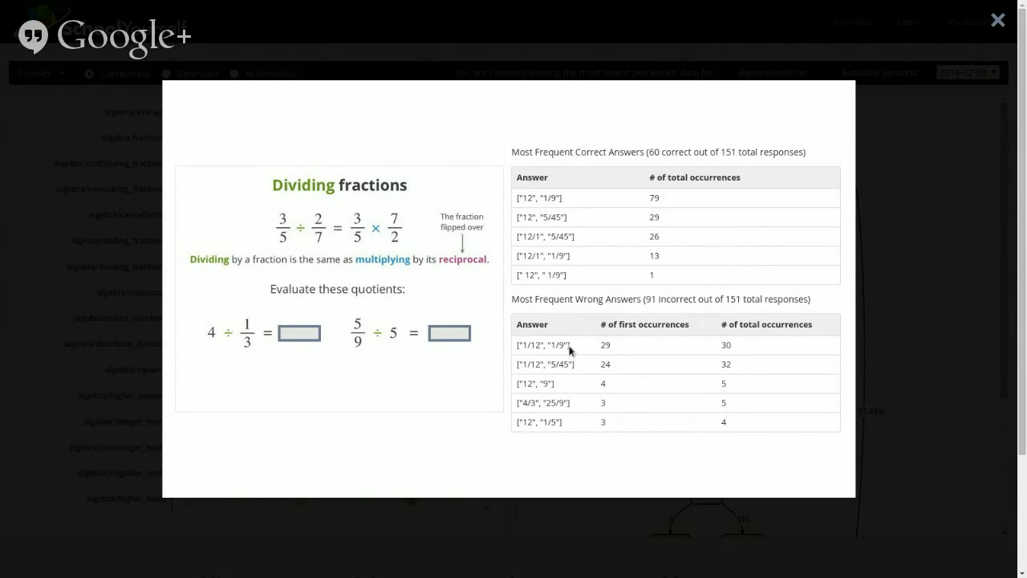
click(999, 34)
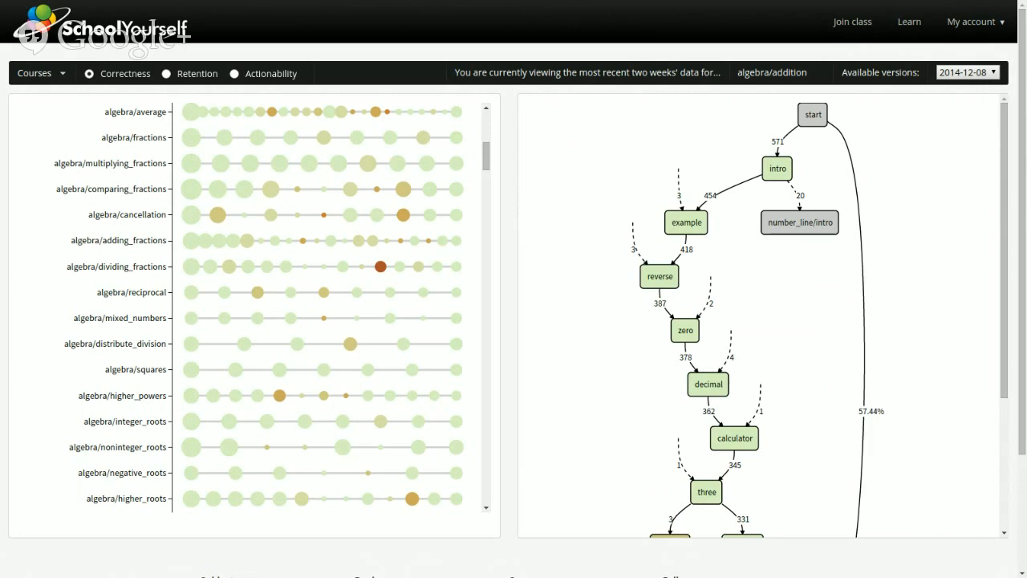
Step: Switch to QuickBranch with the webinar/gandalf lesson loaded and save its module configuration as Released
key(F11)
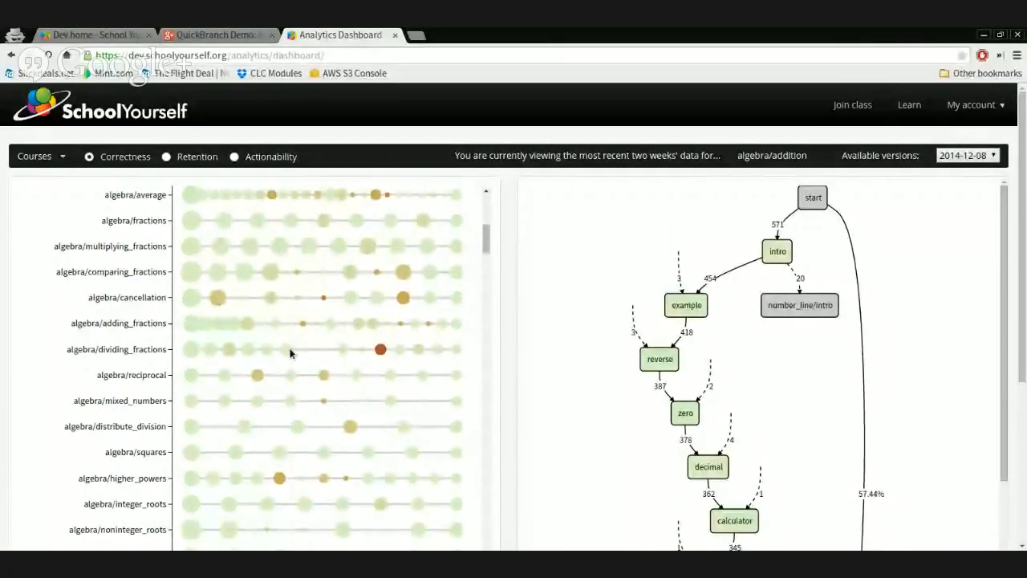
key(F11)
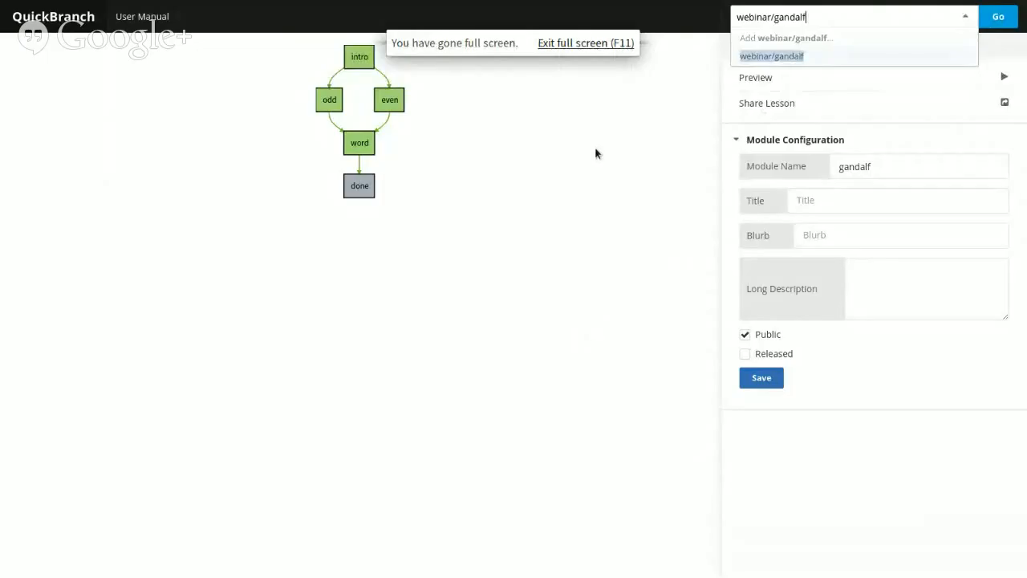
key(Return)
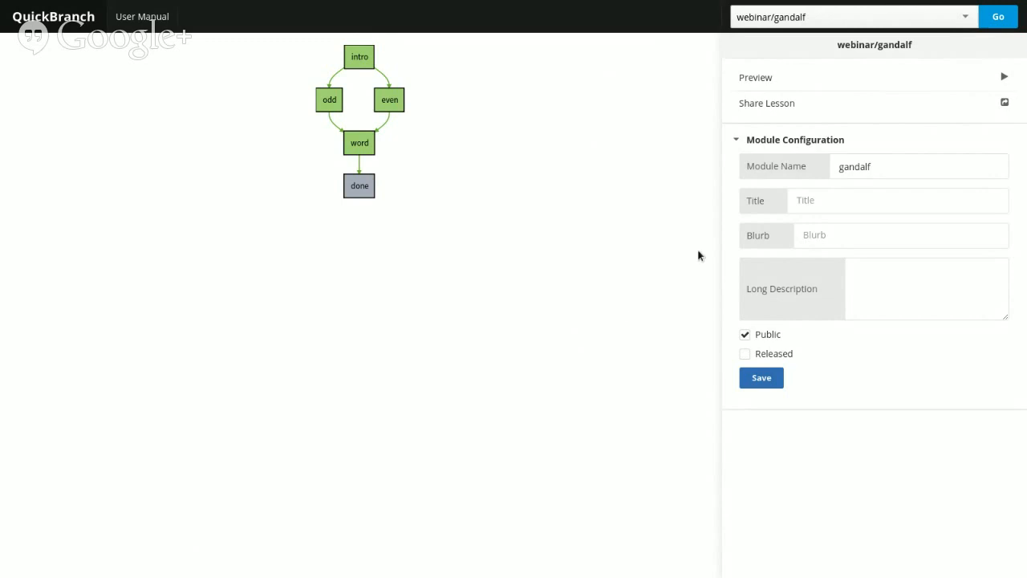
click(746, 356)
click(762, 378)
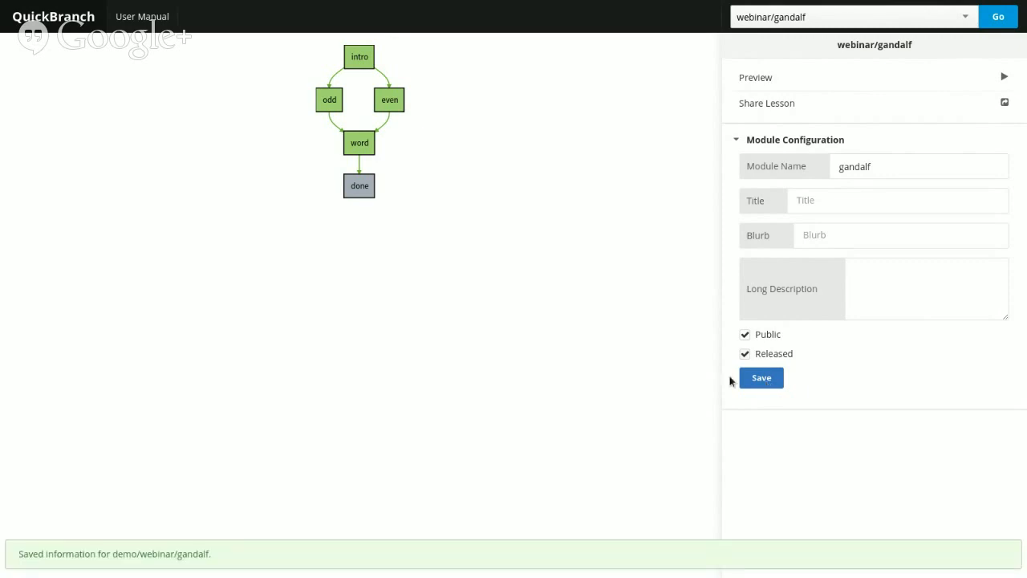
Step: Reveal the share link of the webinar/gandalf lesson and copy it
click(768, 107)
click(849, 143)
key(ctrl+c)
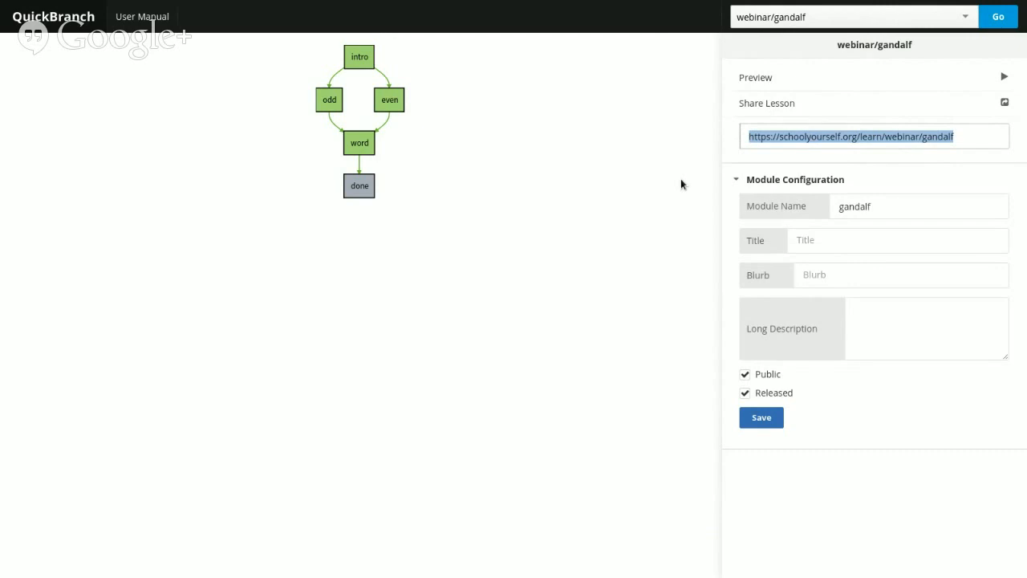
Step: Open the copied lesson link in a new browser tab and skip the intro video to its branch question
key(F11)
key(ctrl+t)
key(ctrl+v)
key(Return)
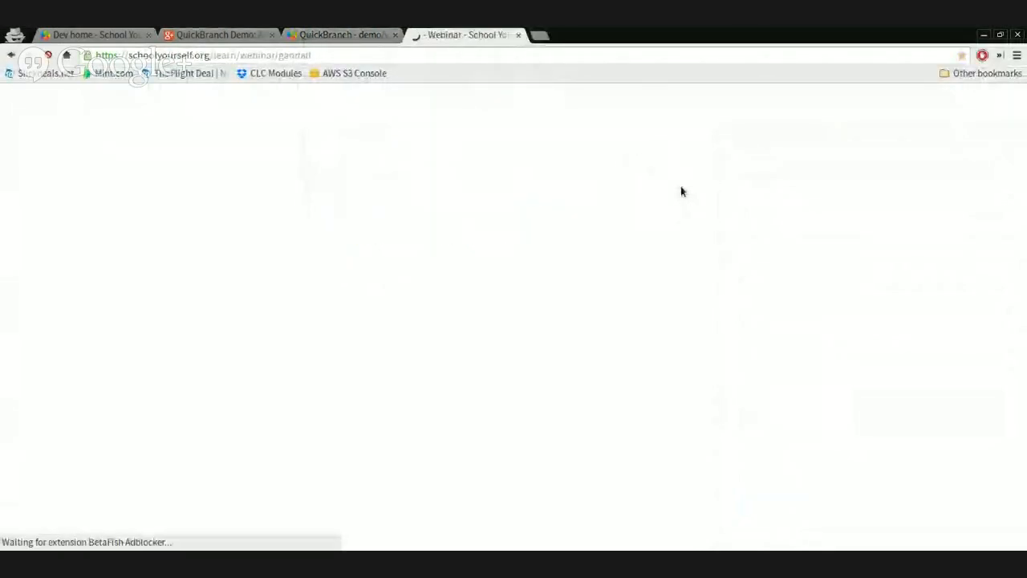
key(F11)
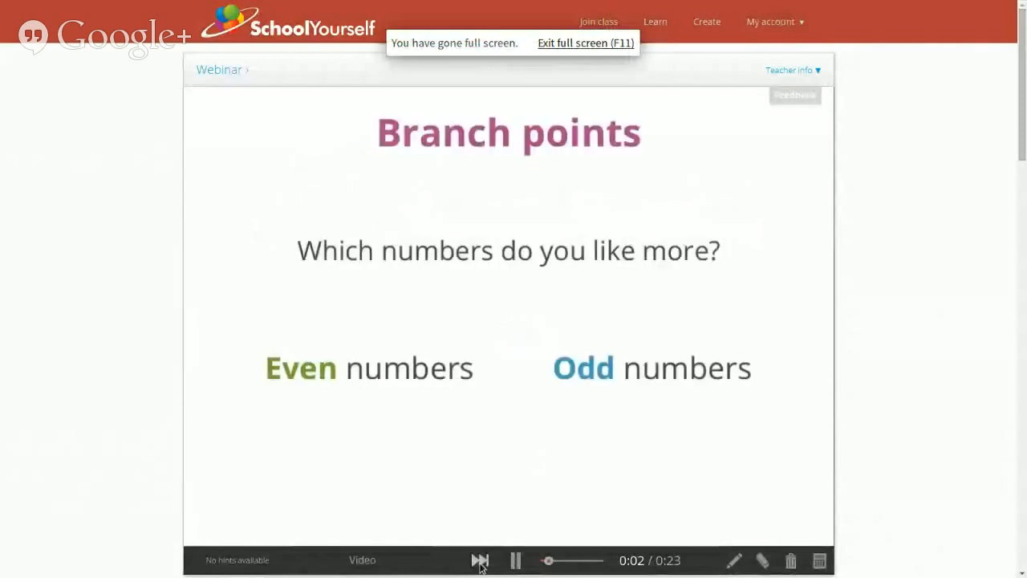
click(480, 560)
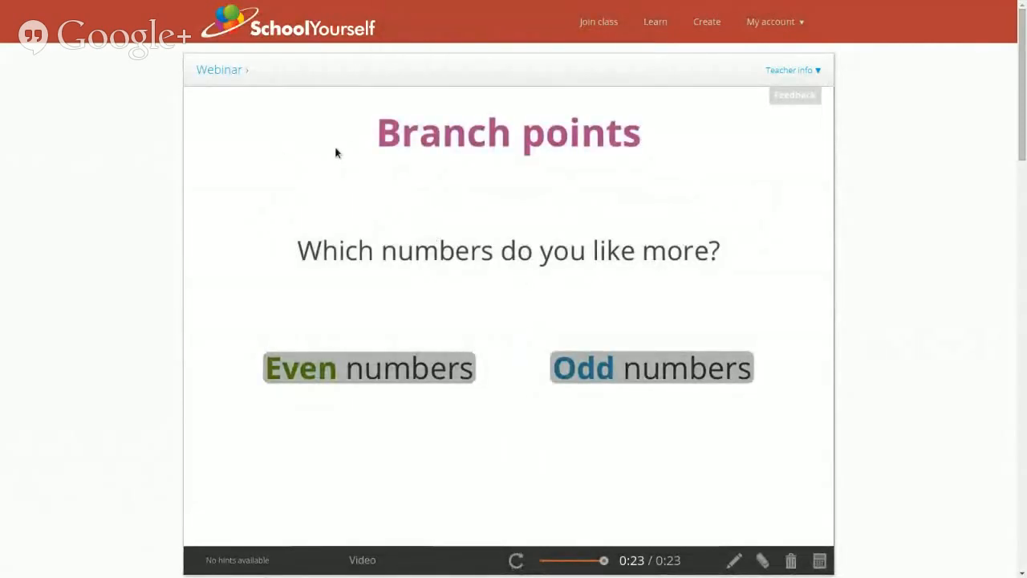
Step: Compare the share link in QuickBranch with the web address of the published lesson page
key(F11)
key(ctrl+shift+Tab)
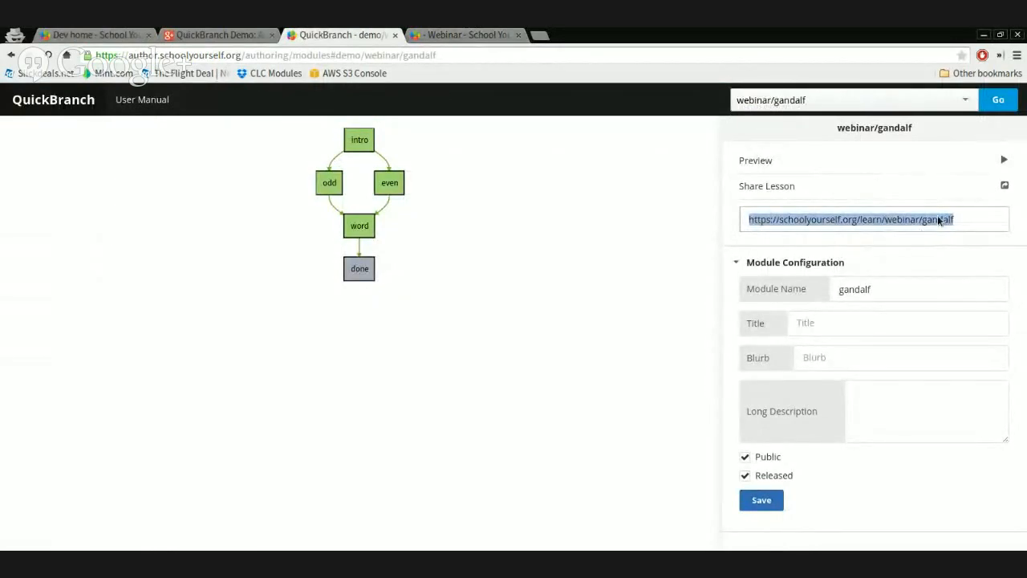
key(ctrl+Tab)
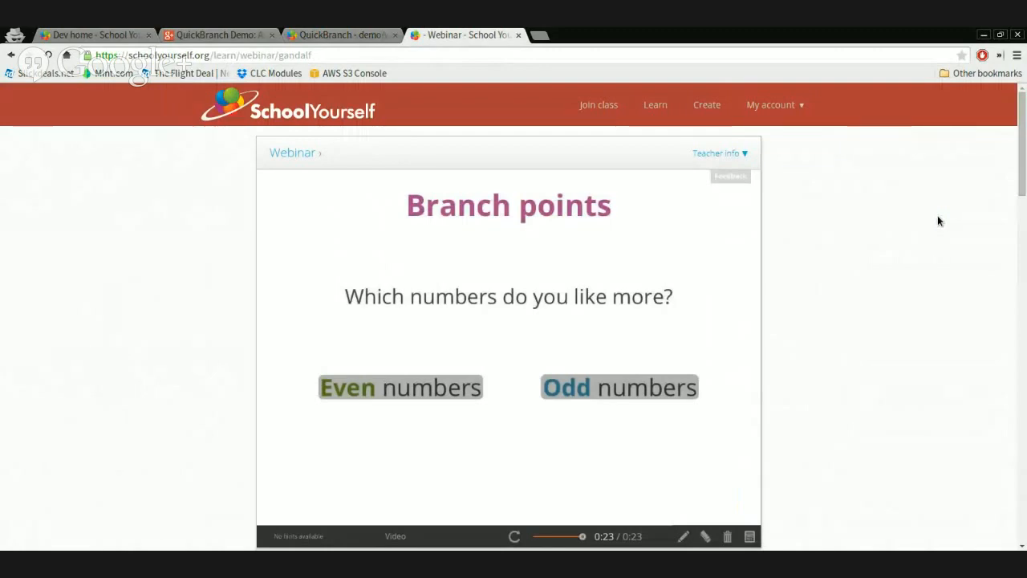
key(ctrl+l)
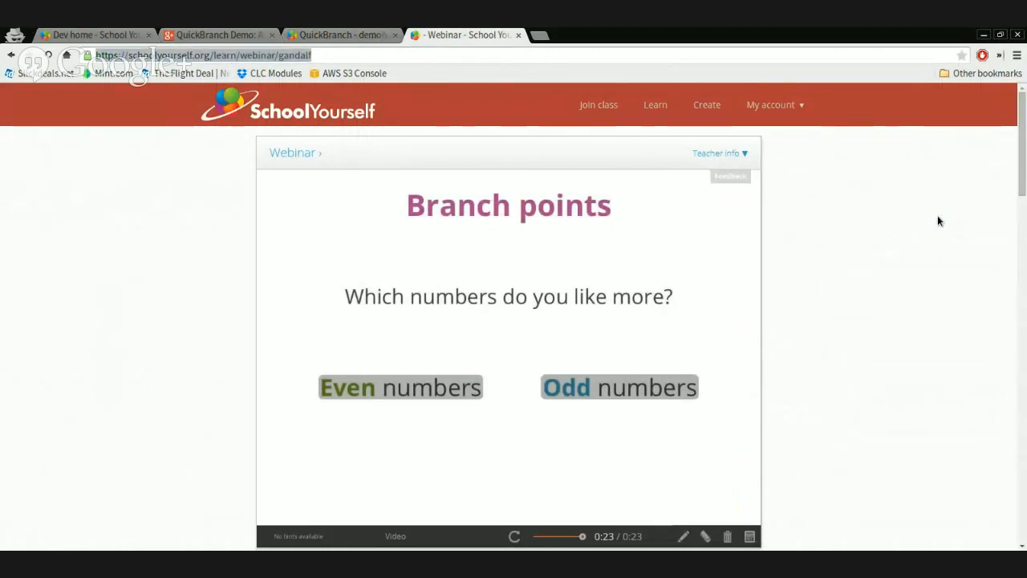
key(F11)
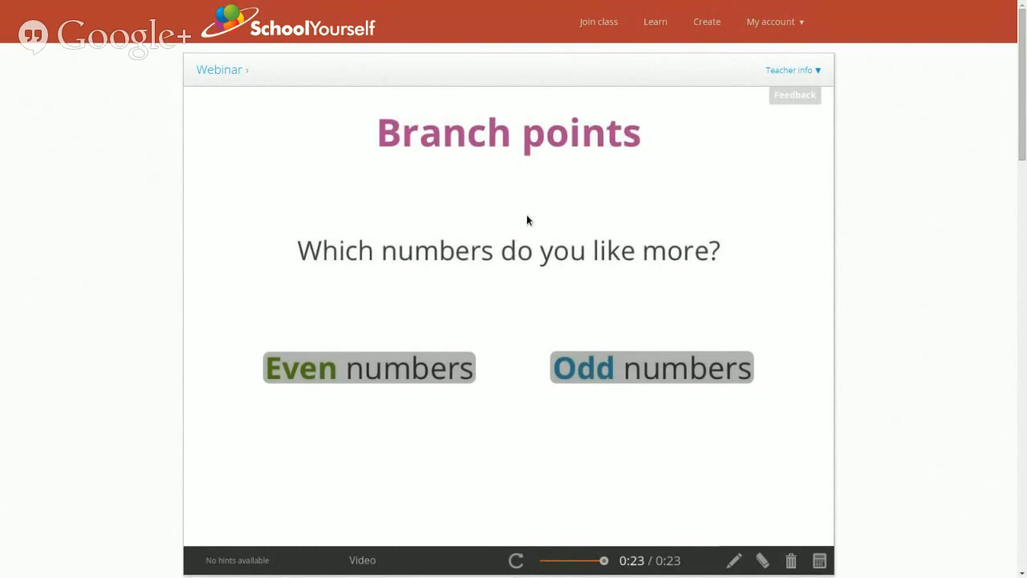
key(F11)
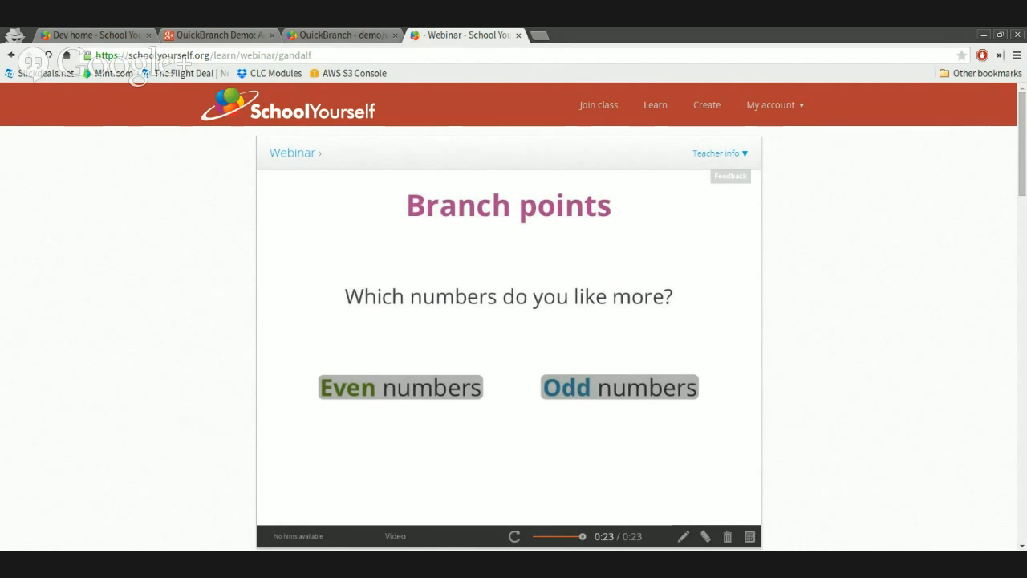
key(alt+Tab)
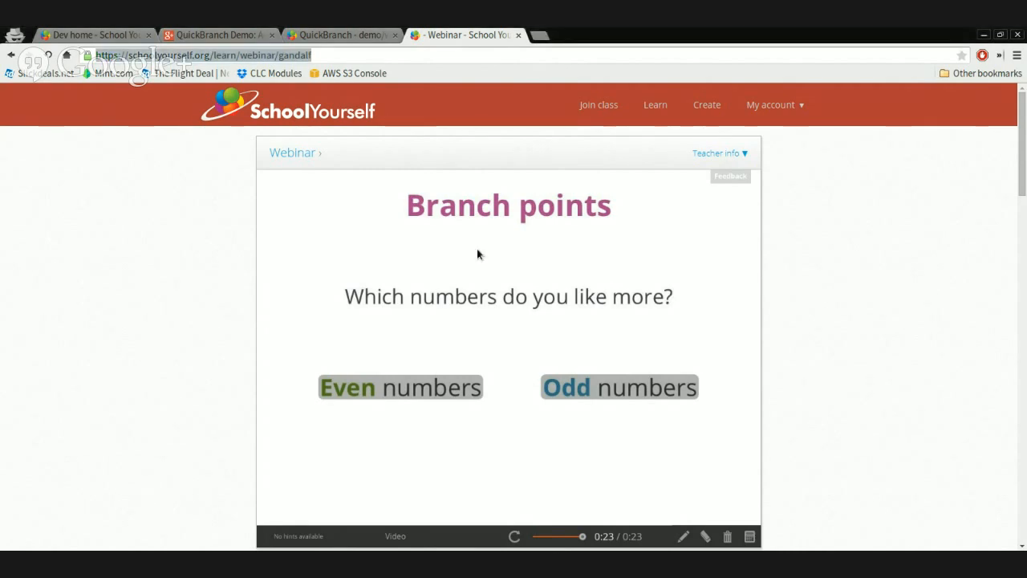
key(F11)
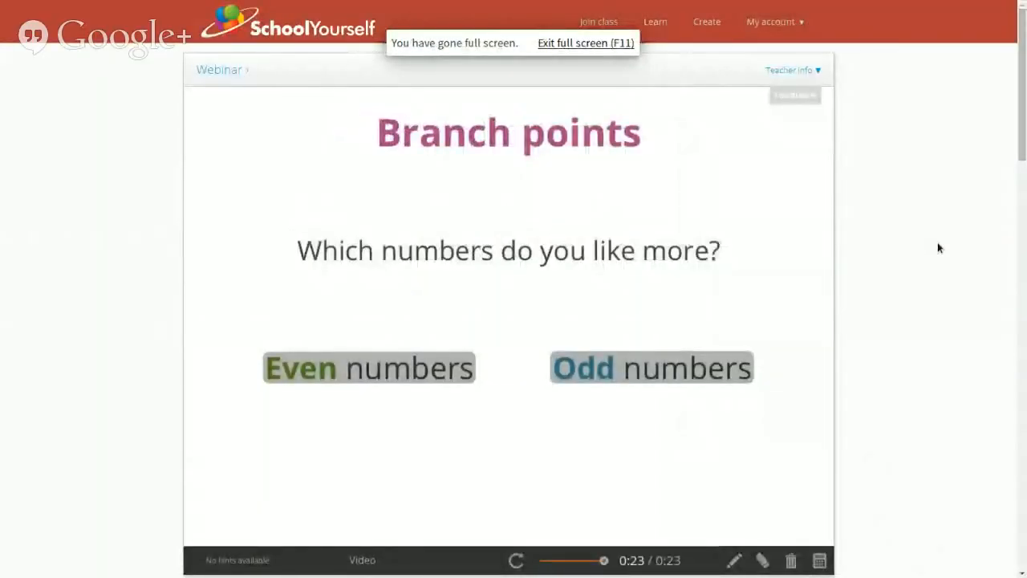
scroll(939, 248, down, 1)
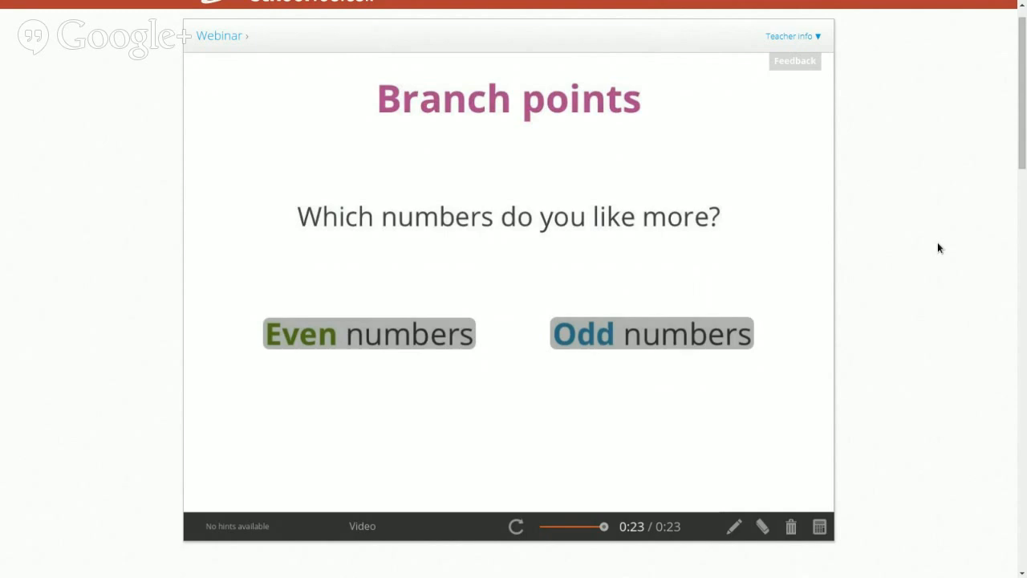
Step: In QuickBranch, set the word page's question type to Free Response and place the answer box below "What shape is this?"
key(ctrl+Tab)
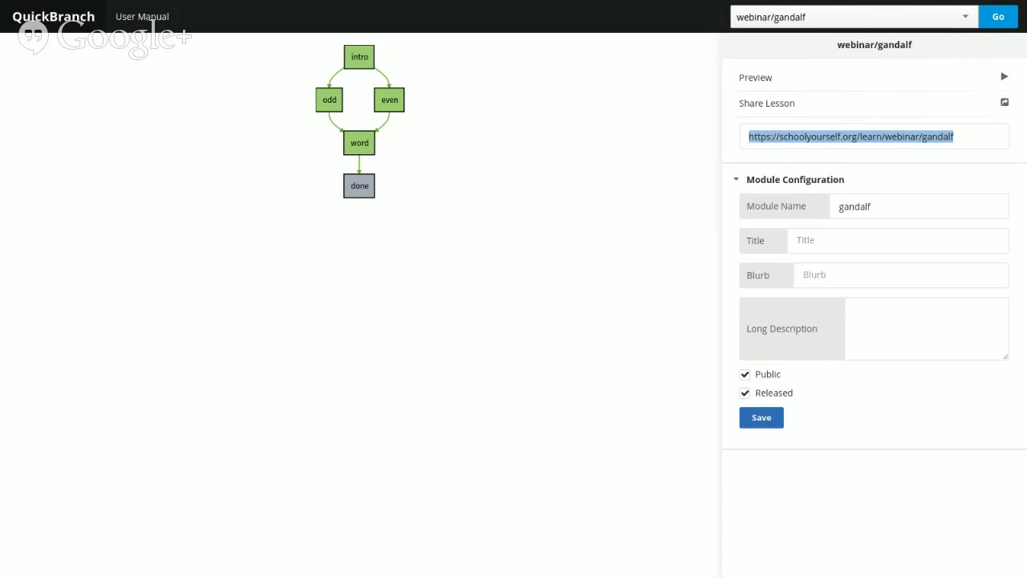
click(358, 141)
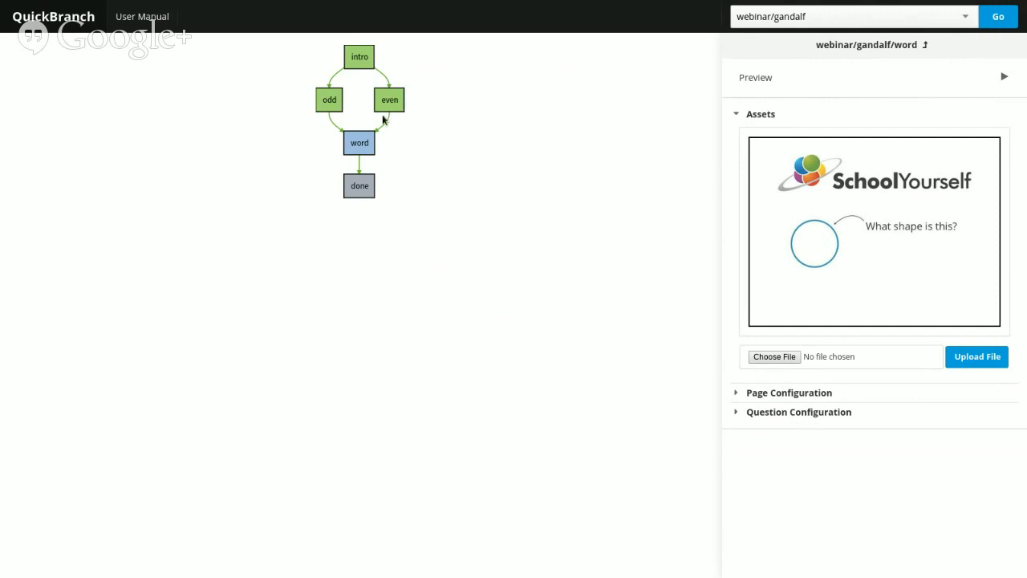
click(819, 415)
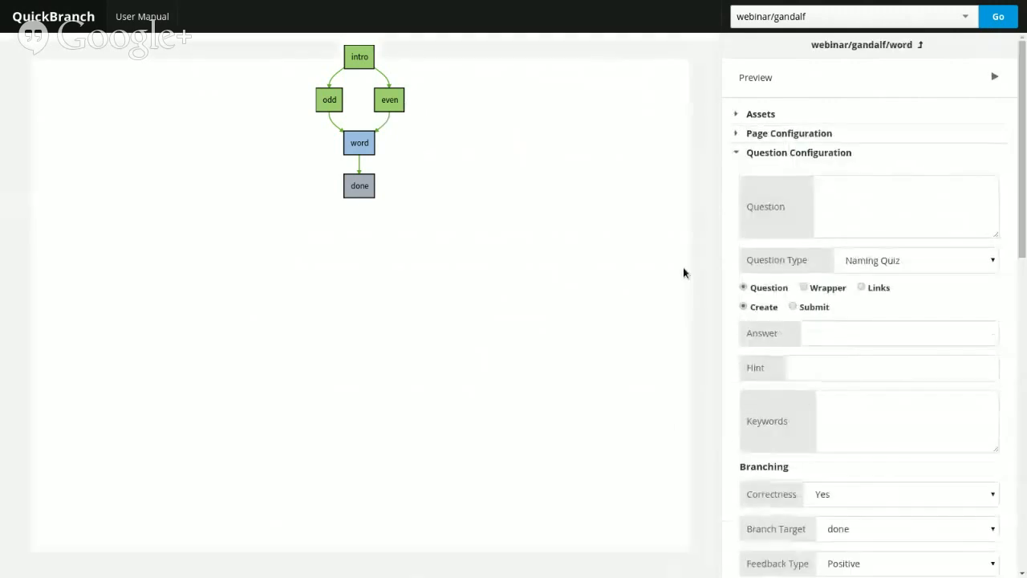
click(867, 263)
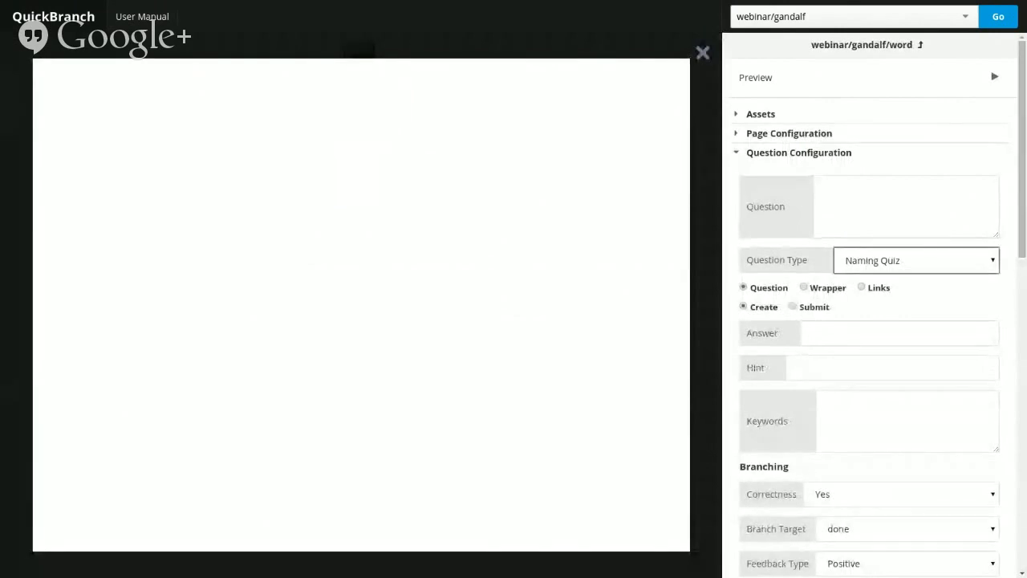
click(932, 313)
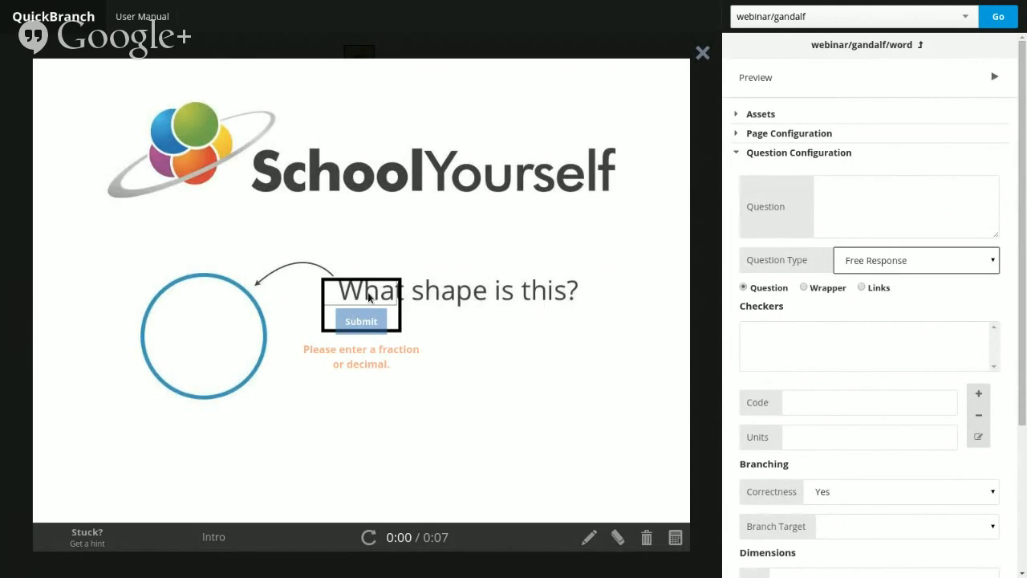
drag(368, 294, 455, 334)
click(864, 415)
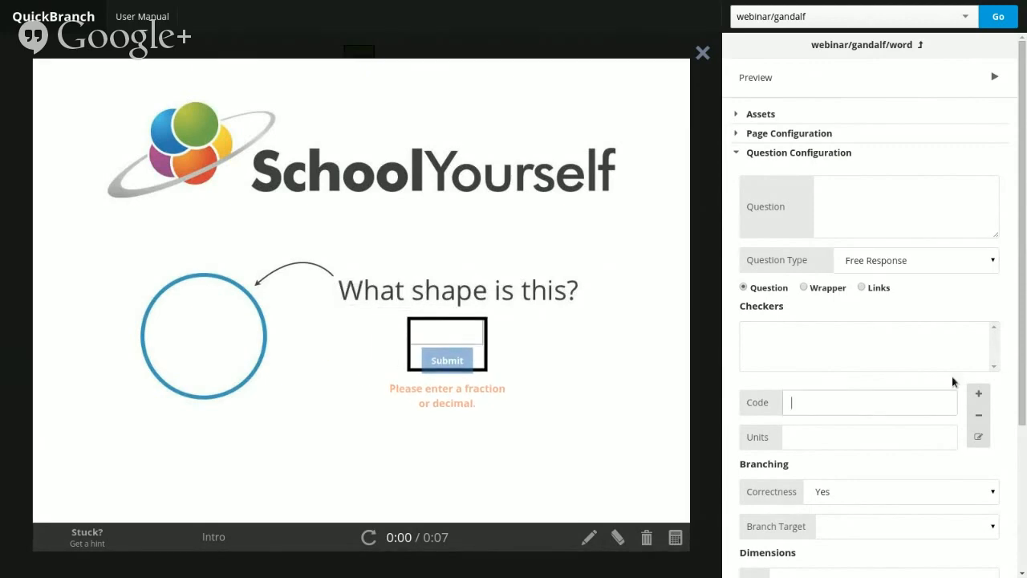
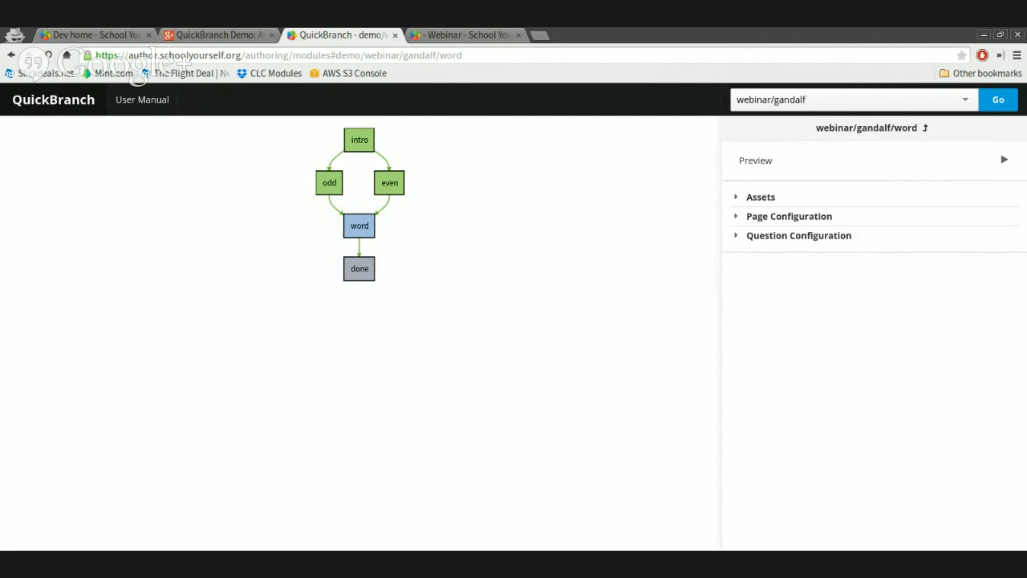
Step: Reopen the word page's question configuration and change the question type to Algebraic Expression
click(844, 240)
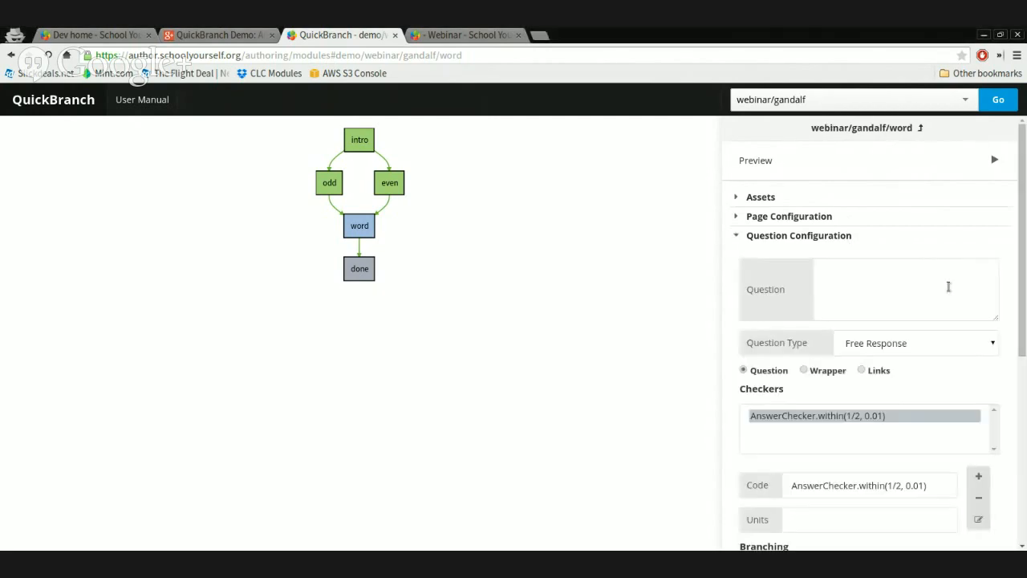
key(F11)
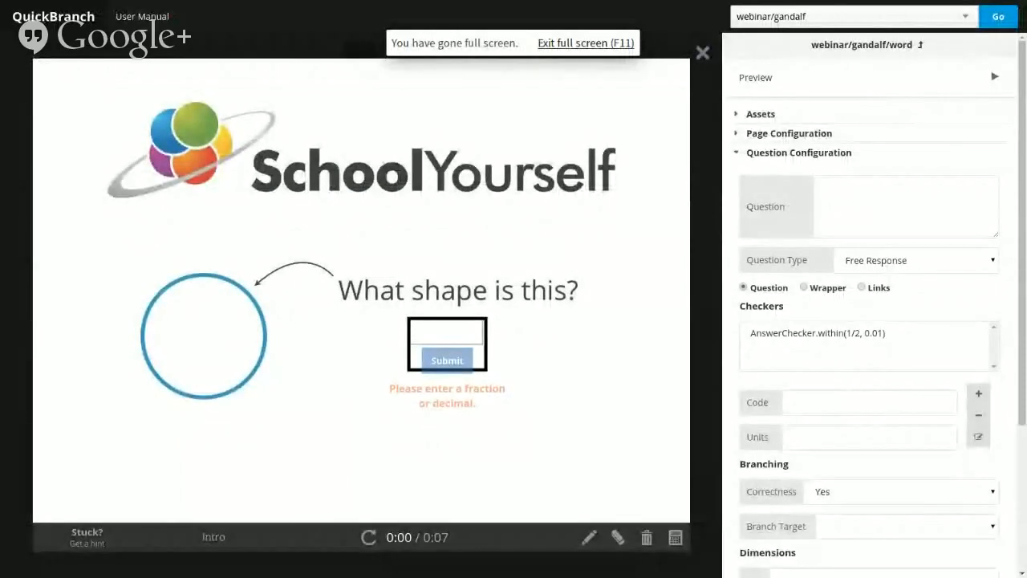
click(875, 273)
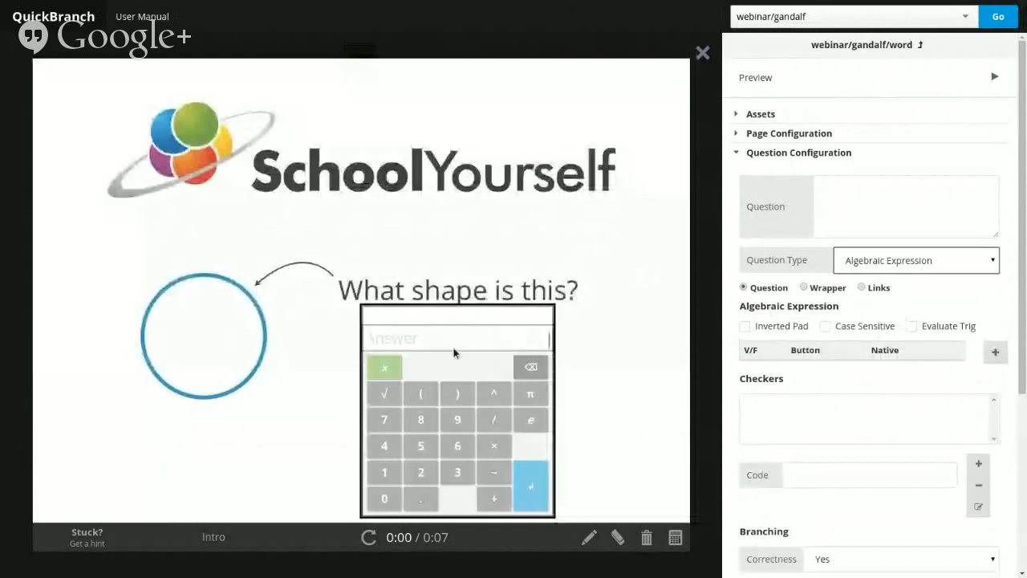
scroll(975, 333, down, 1)
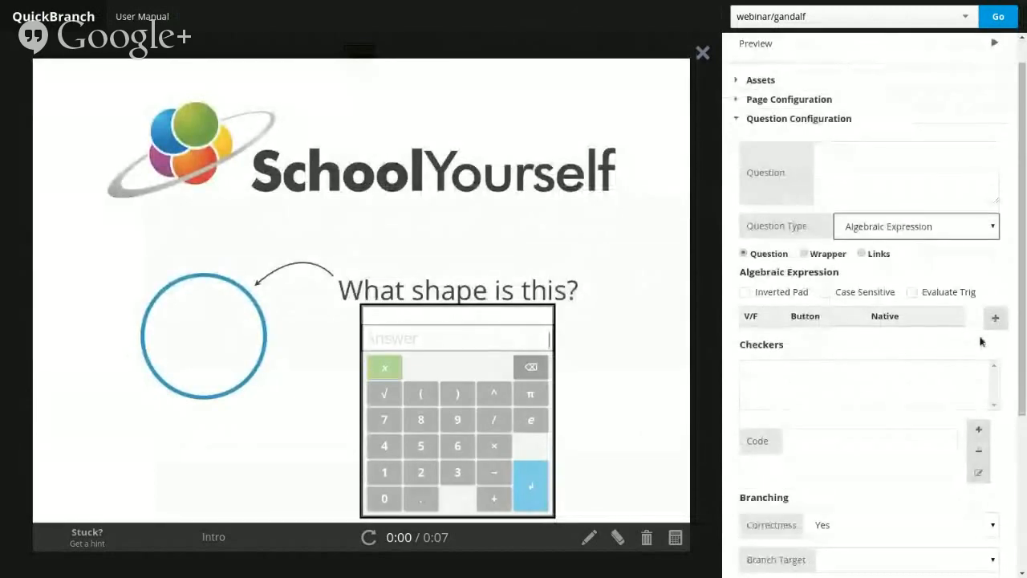
click(997, 342)
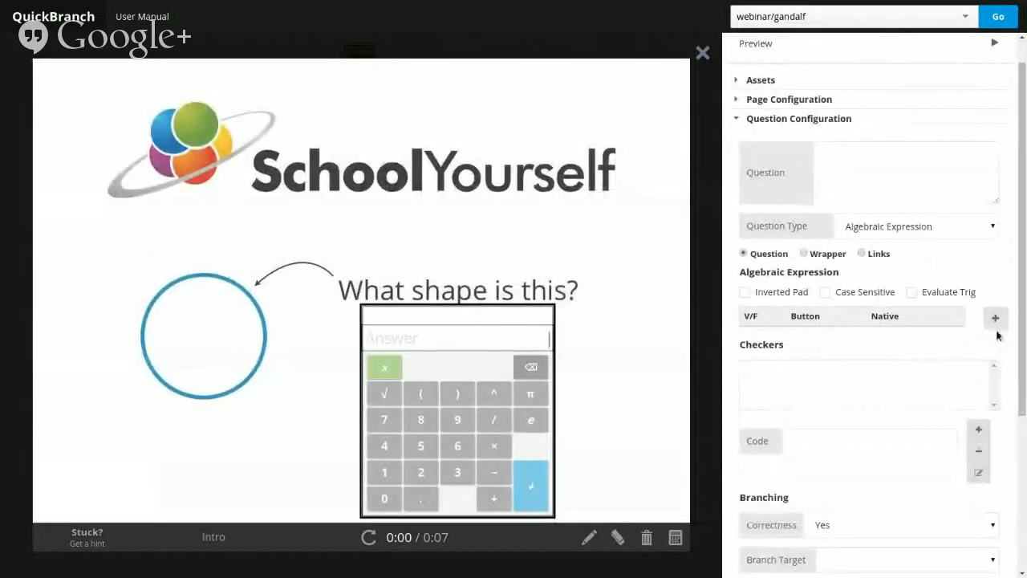
scroll(998, 335, down, 2)
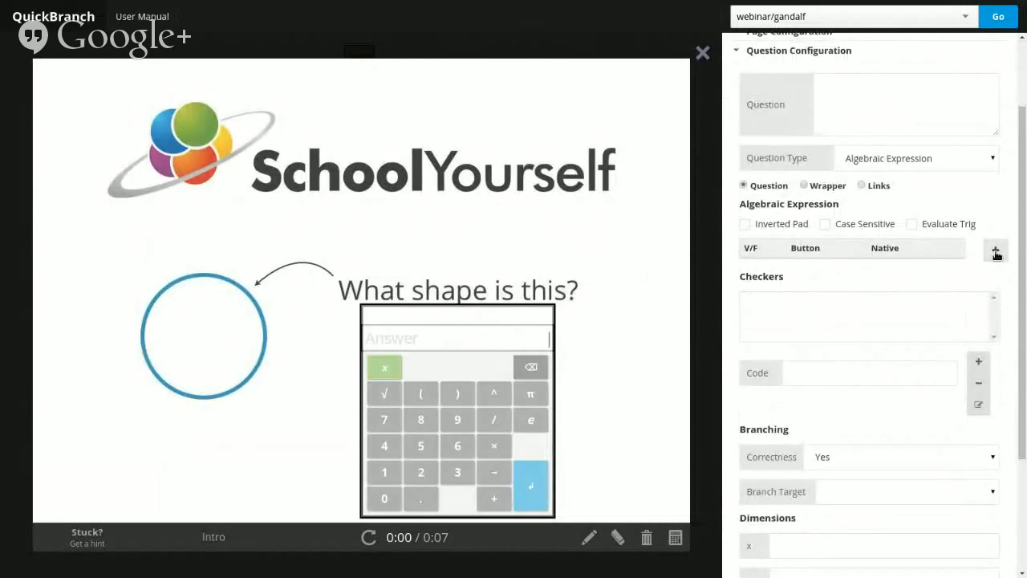
Step: Add a variable to the Algebraic Expression question with x as both its button label and its native value
click(996, 254)
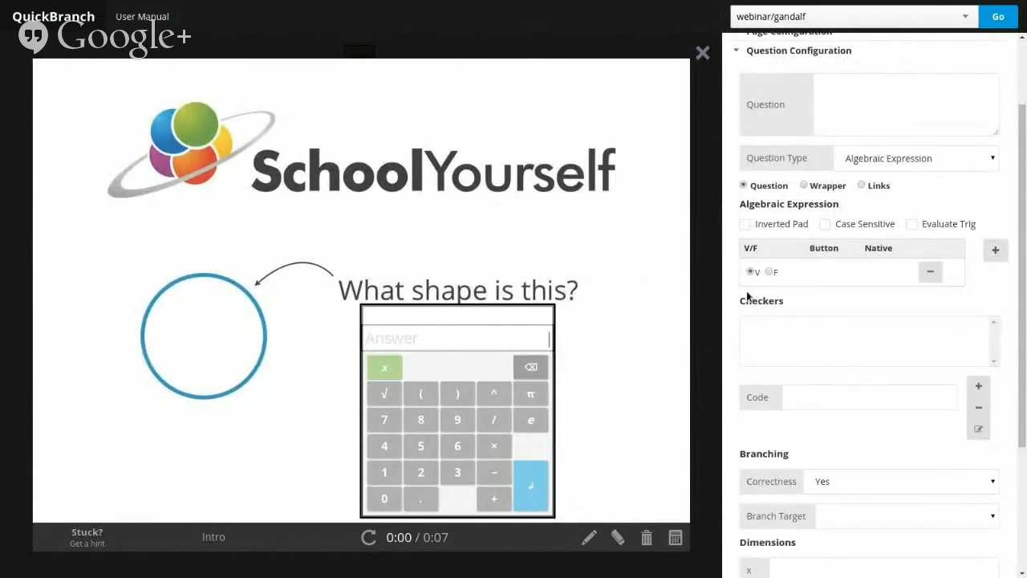
click(828, 272)
text(x)
click(881, 272)
text(x)
click(899, 298)
Step: Add the answer checker AEChecker.equals('x^2') to the algebraic expression question
click(845, 397)
text(AEChecker.equ)
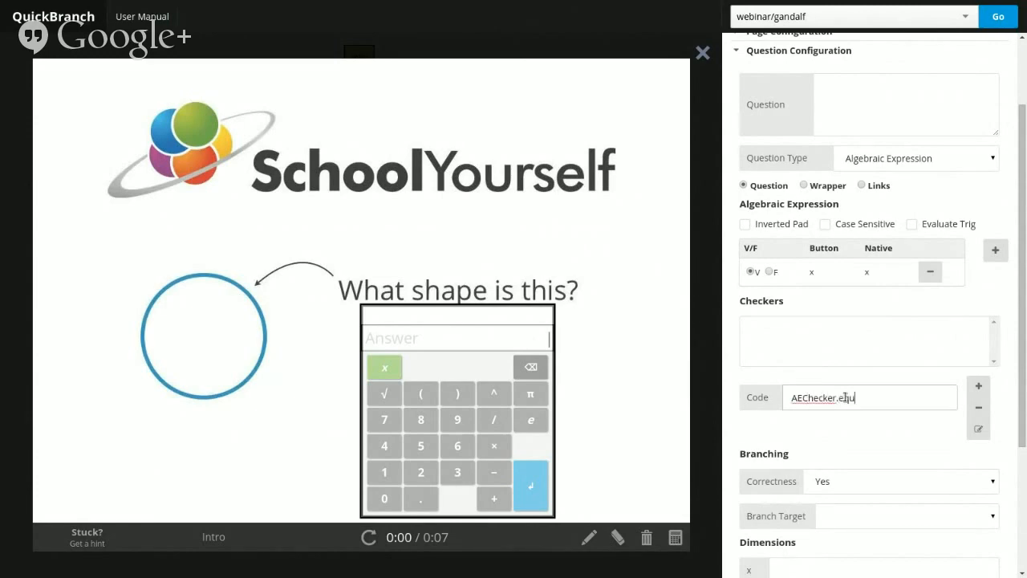
text(als('x^2'))
click(978, 388)
Step: Set the x^2 checker's branch target to done and save the question configuration
click(887, 329)
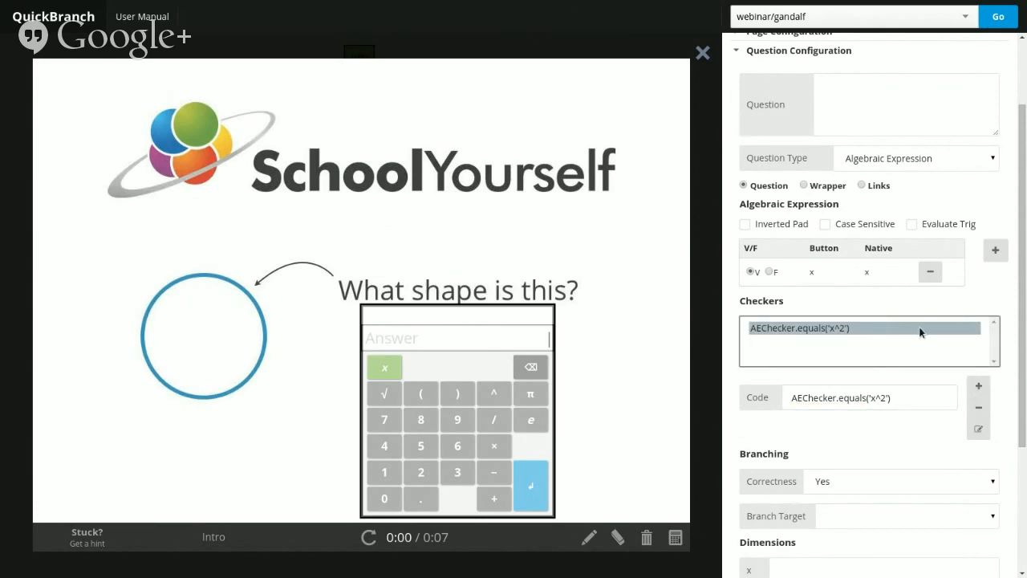
scroll(1011, 329, down, 3)
click(886, 418)
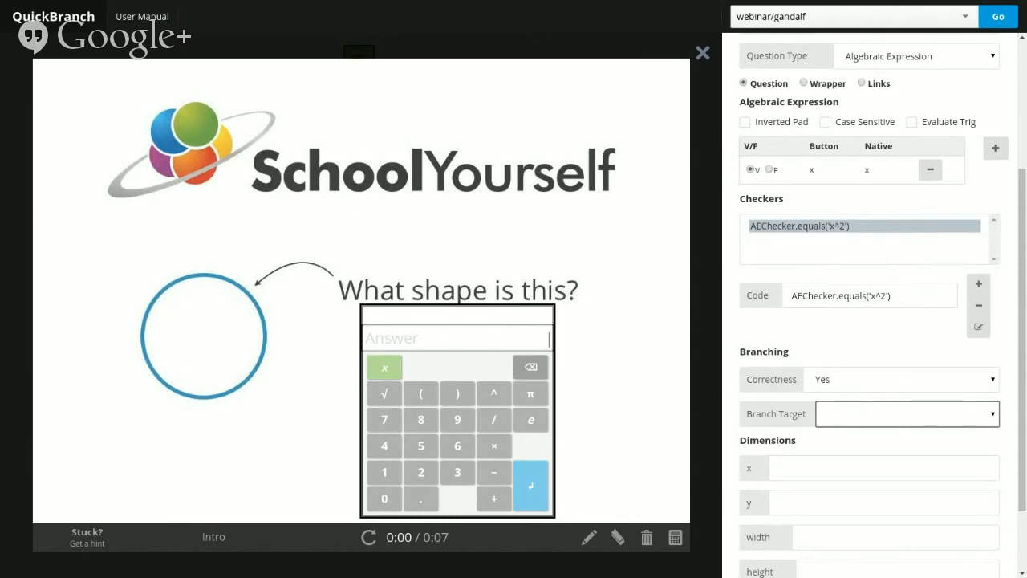
click(867, 440)
scroll(1009, 439, down, 3)
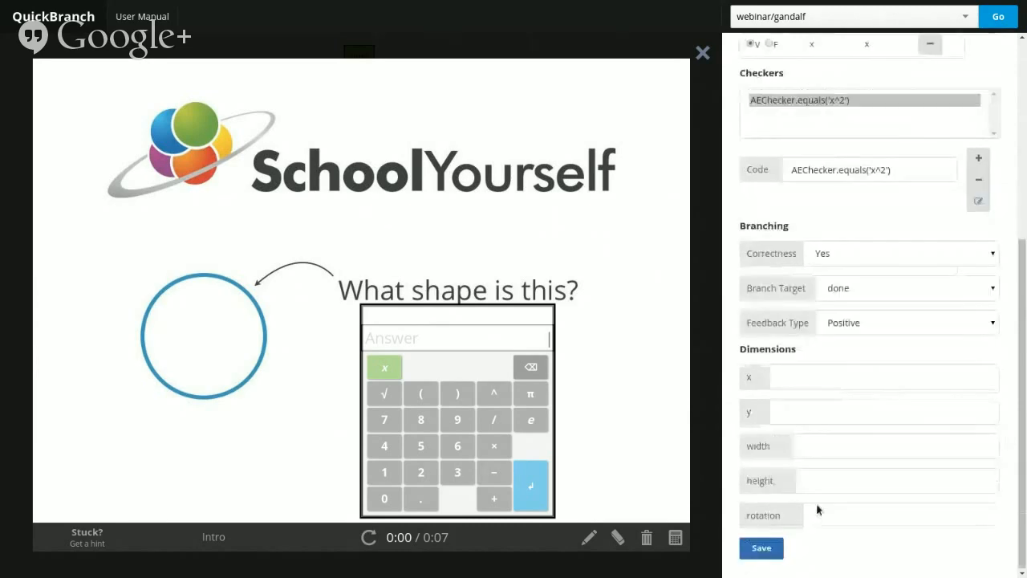
click(763, 548)
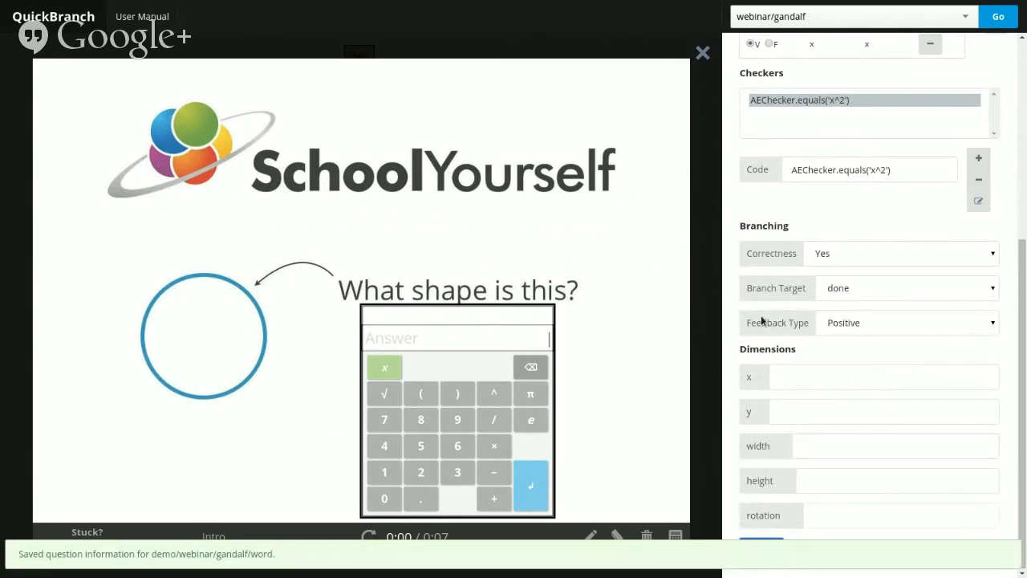
Step: Preview the word page, skip the video to its question and open the answer box's math keypad
scroll(1012, 251, up, 5)
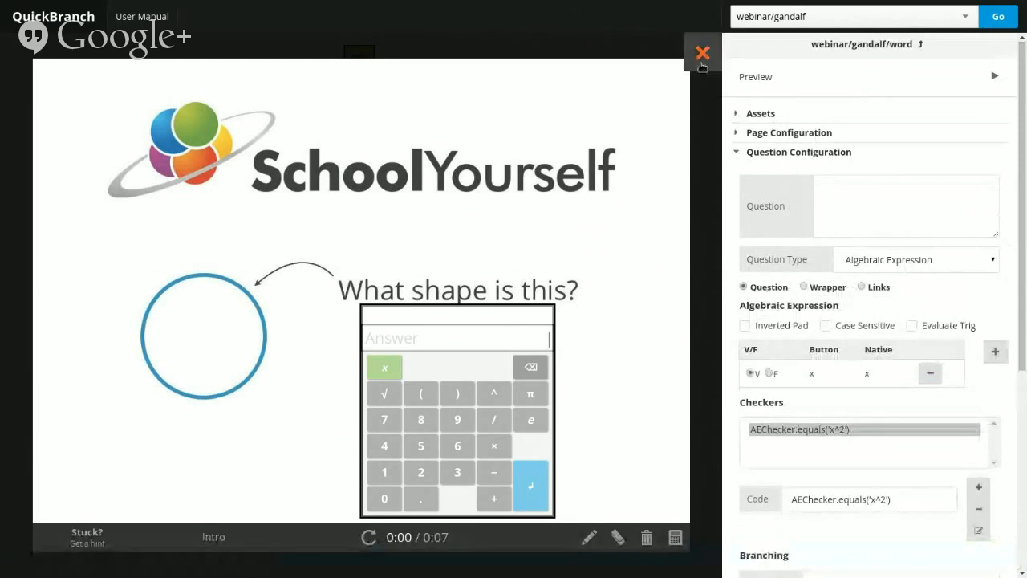
click(756, 78)
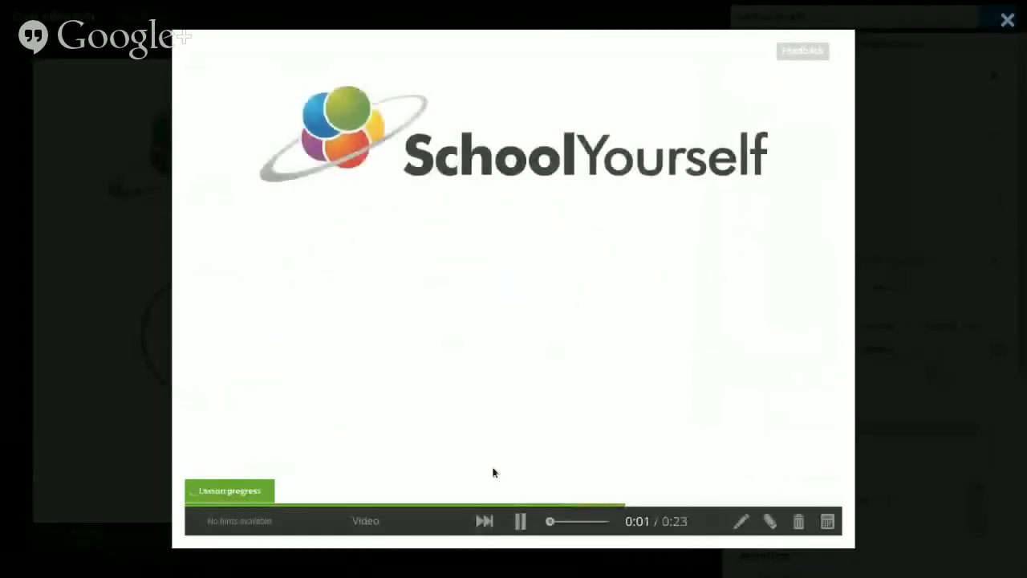
click(484, 522)
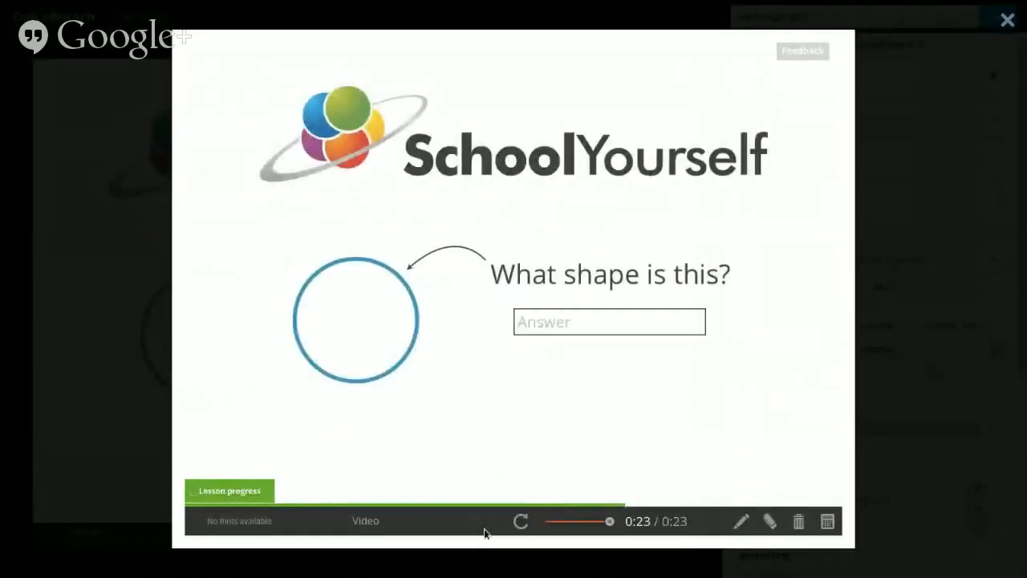
click(653, 323)
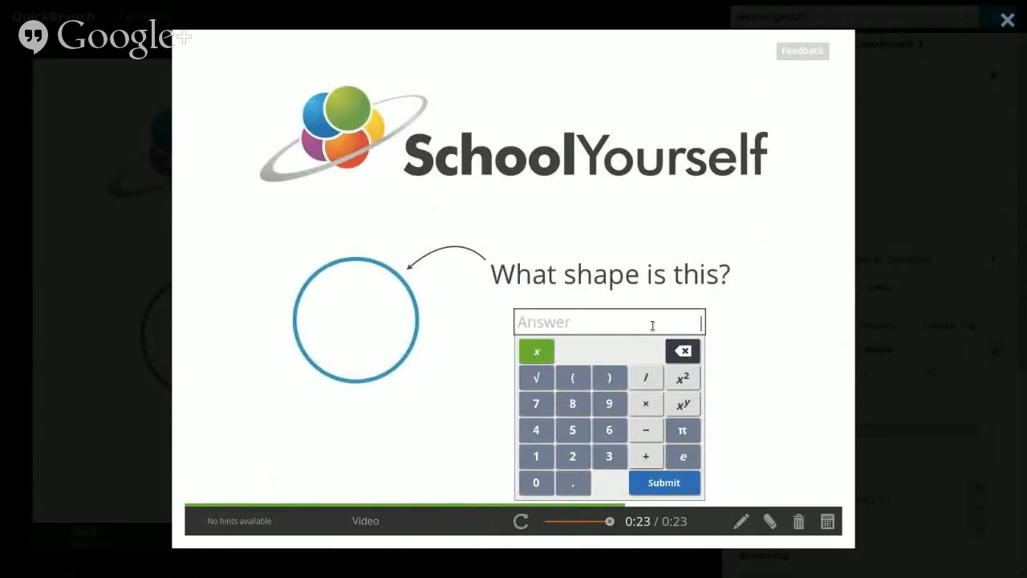
Step: Test the question by submitting x^3 and then x^2+1-1 as answers, and close the preview
text(x^3)
key(Return)
key(BackSpace)
text(2+1-1)
key(Return)
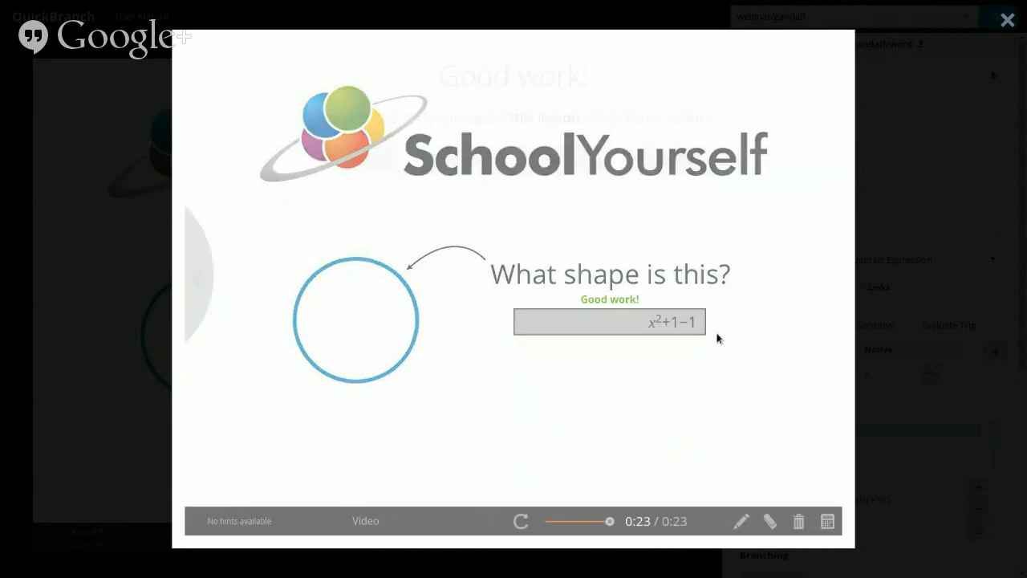
click(1008, 21)
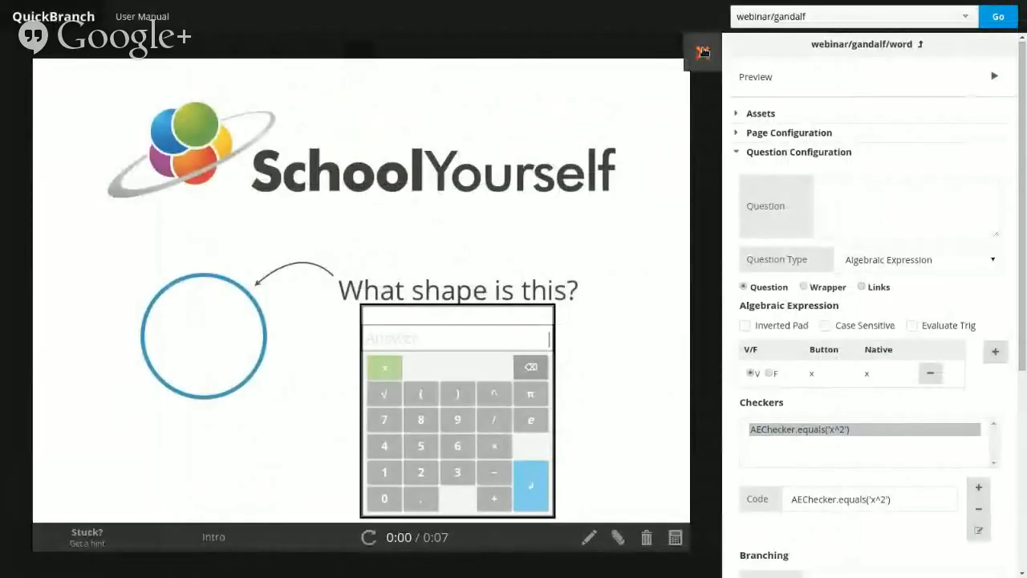